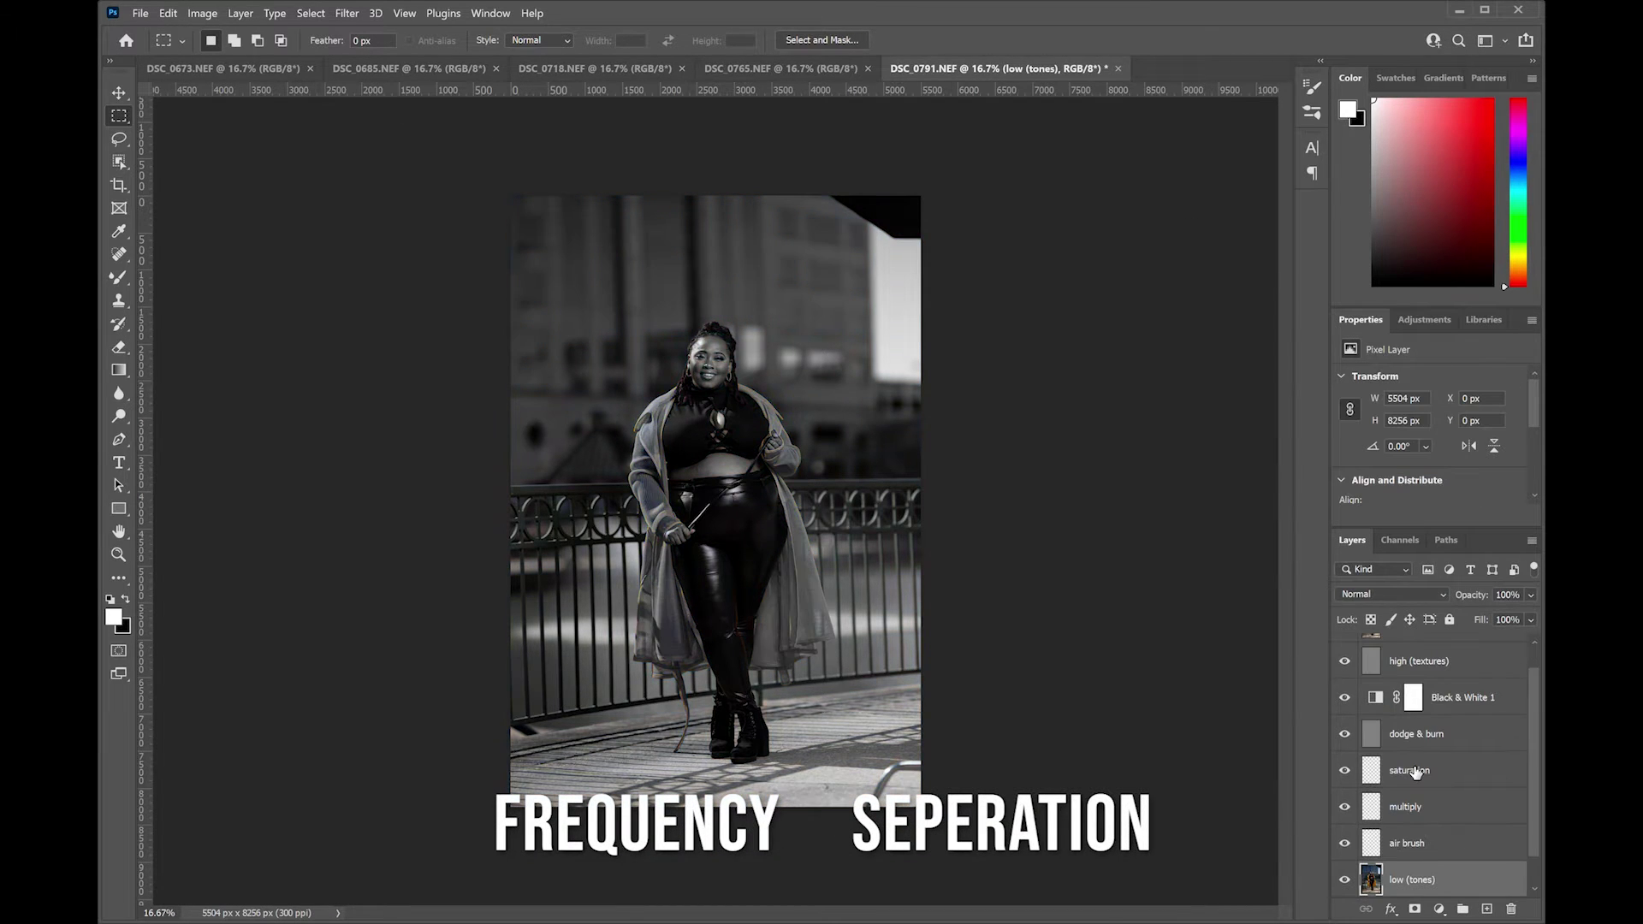
Blend the upper forehead skin tones with the Mixer Brush, then shrink the brush to 50
{"action": "left_click", "coordinate": [118, 279]}
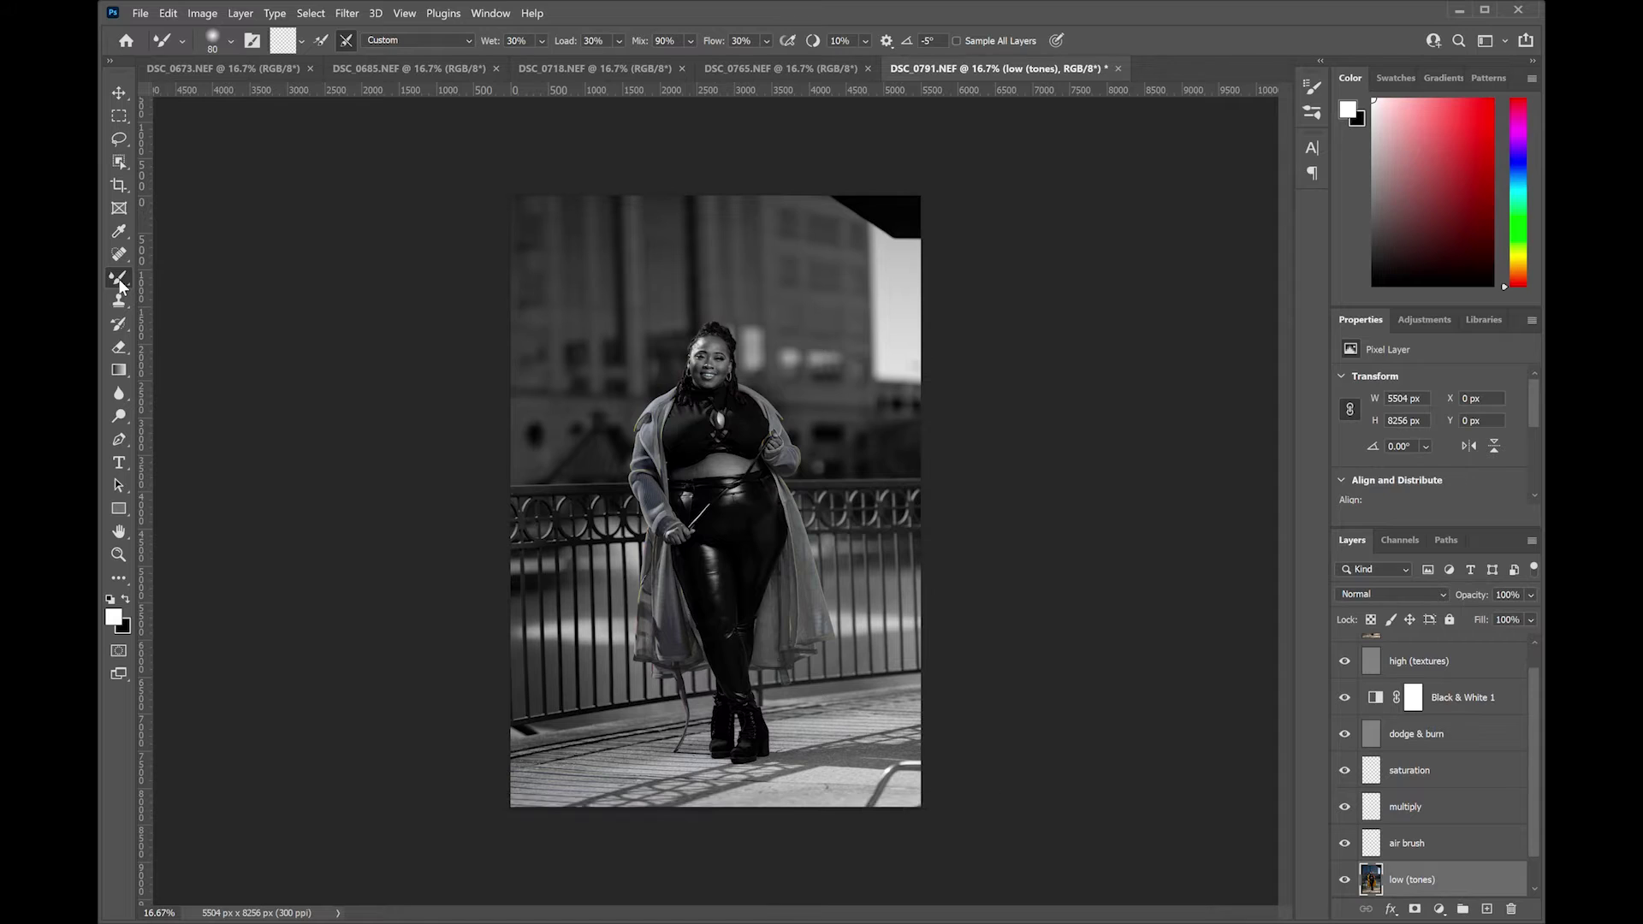
{"action": "scroll", "coordinate": [710, 410], "scroll_direction": "up", "scroll_amount": 10}
{"action": "scroll", "coordinate": [710, 410], "scroll_direction": "up", "scroll_amount": 3}
{"action": "scroll", "coordinate": [710, 468], "scroll_direction": "up", "scroll_amount": 4}
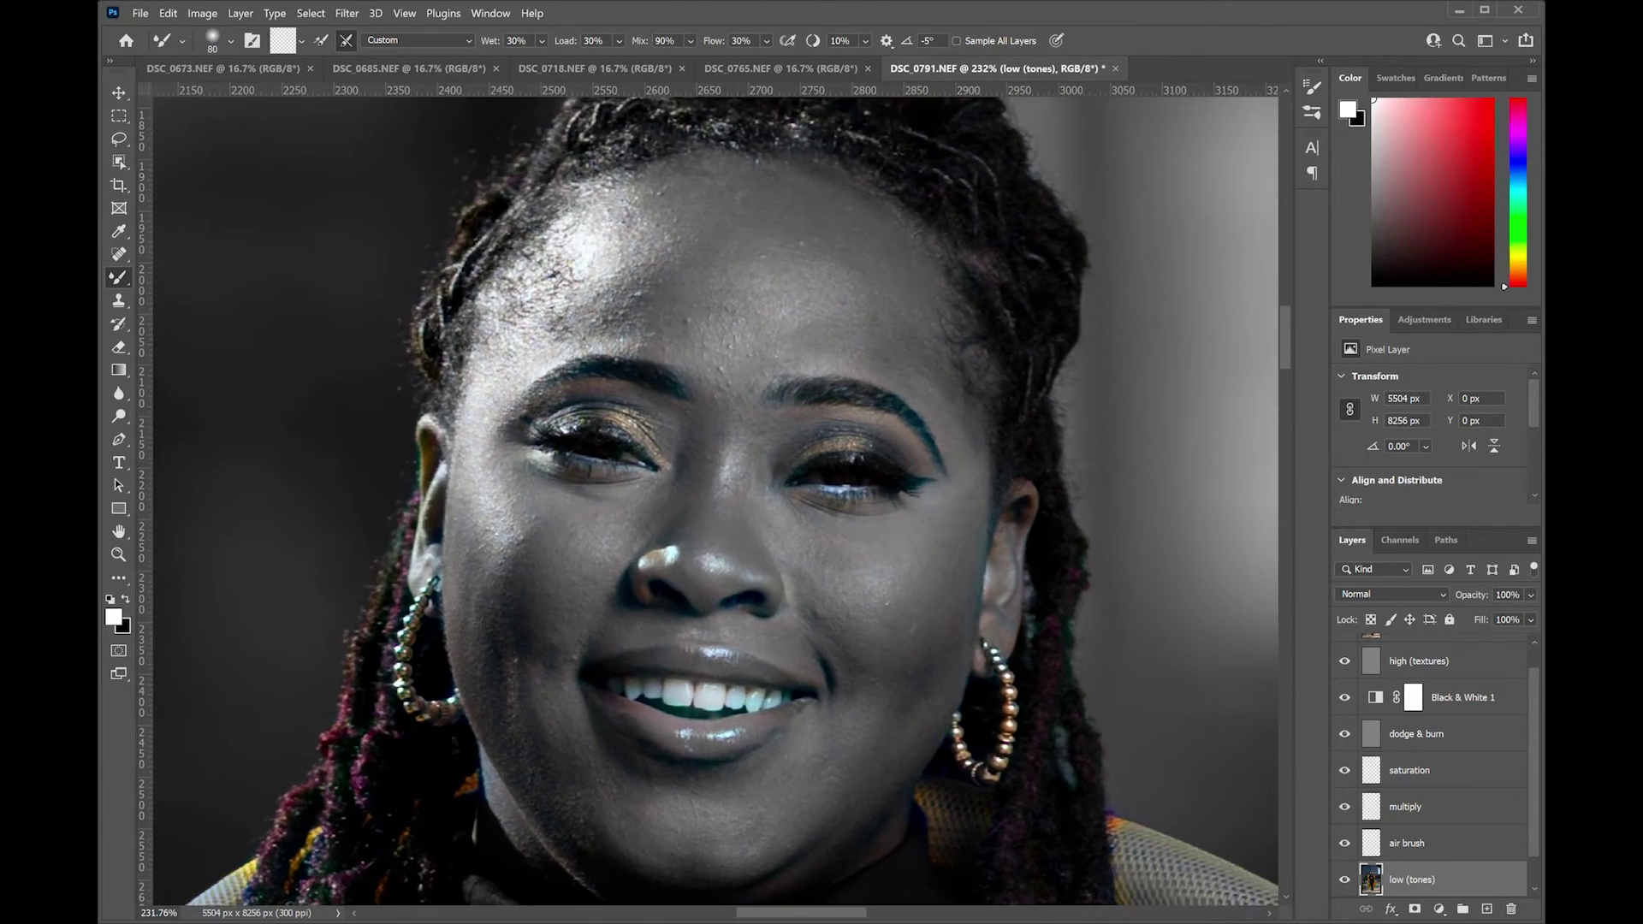
{"action": "scroll", "coordinate": [710, 467], "scroll_direction": "up", "scroll_amount": 1}
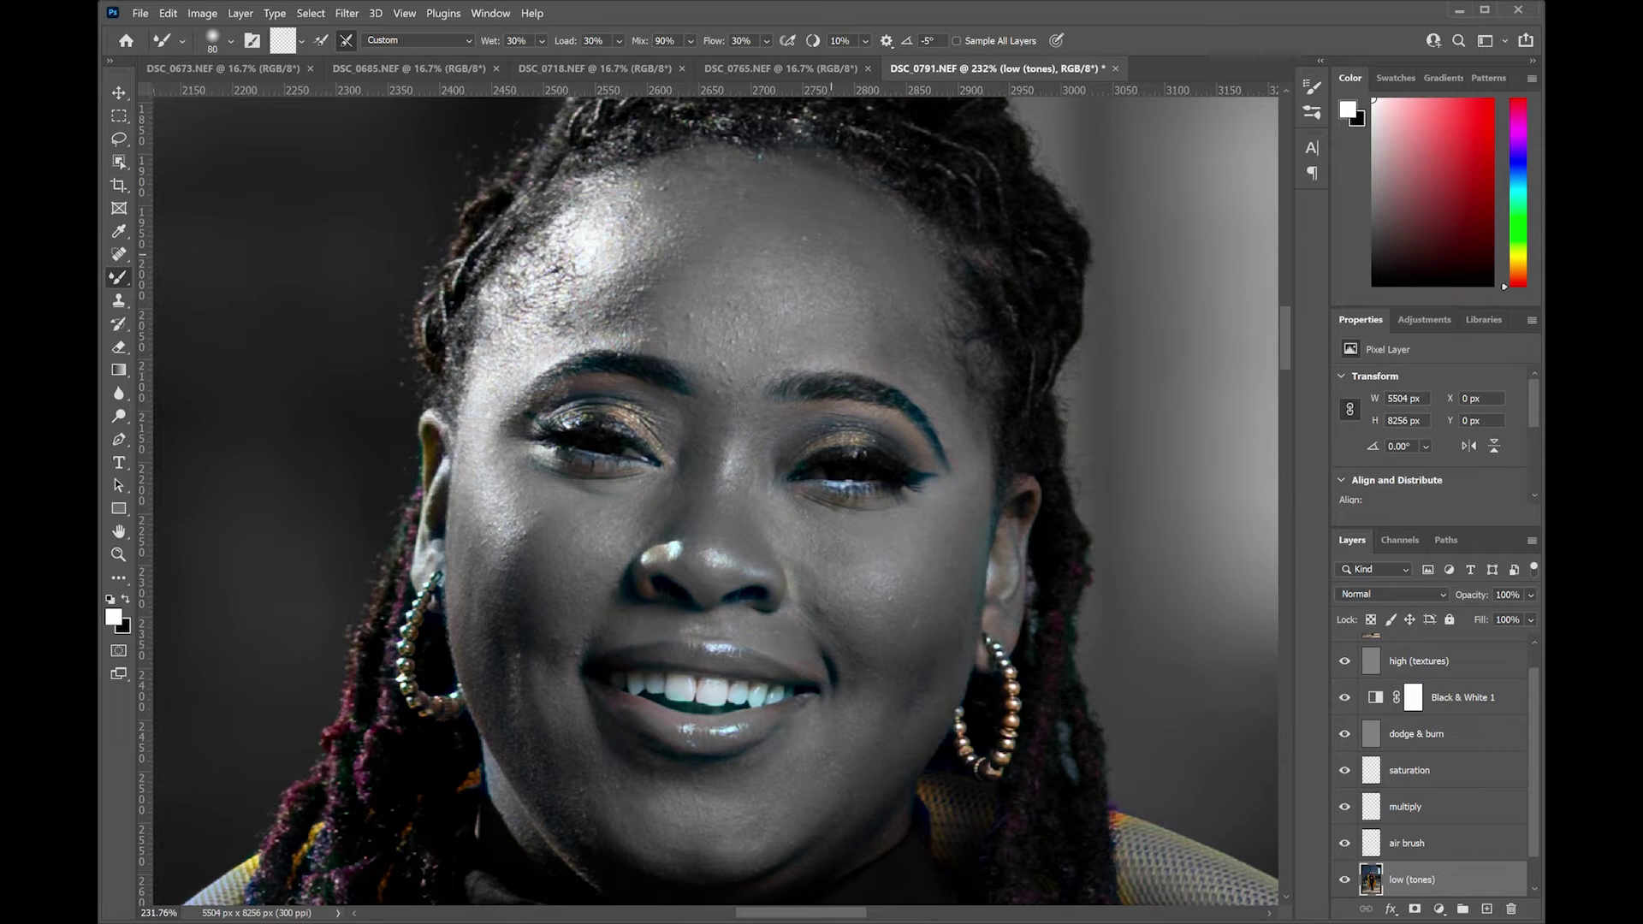
{"action": "mouse_move", "coordinate": [595, 295]}
{"action": "left_mouse_down"}
{"action": "mouse_move", "coordinate": [650, 256]}
{"action": "mouse_move", "coordinate": [710, 290]}
{"action": "left_mouse_up"}
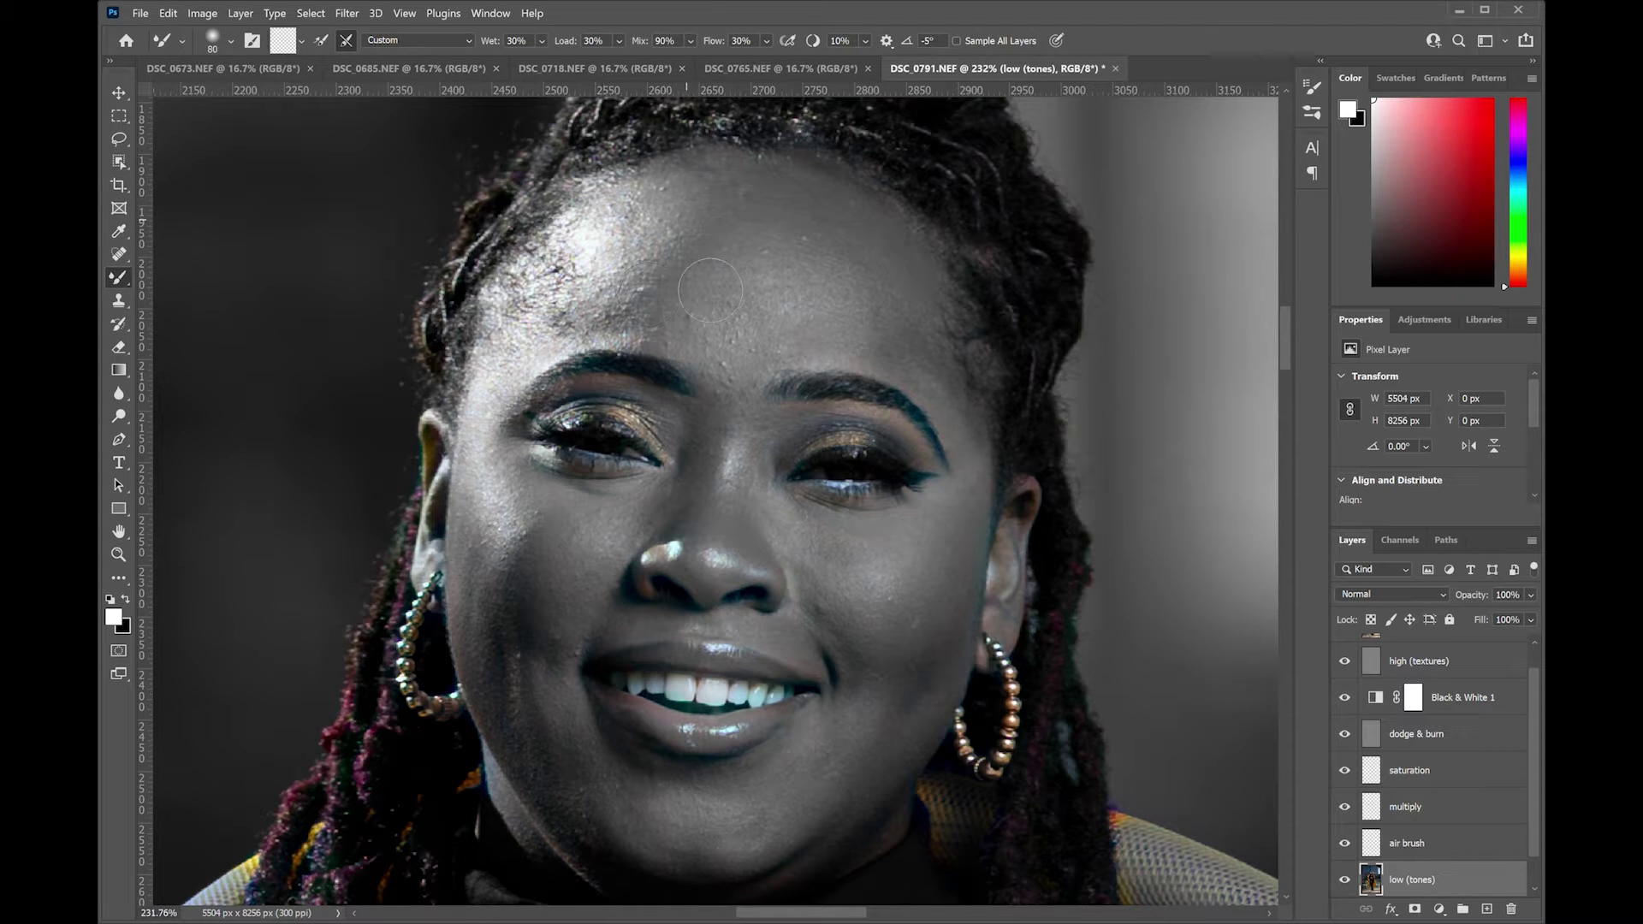
{"action": "key", "text": "bracketleft"}
{"action": "key", "text": "bracketleft"}
{"action": "key", "text": "bracketleft"}
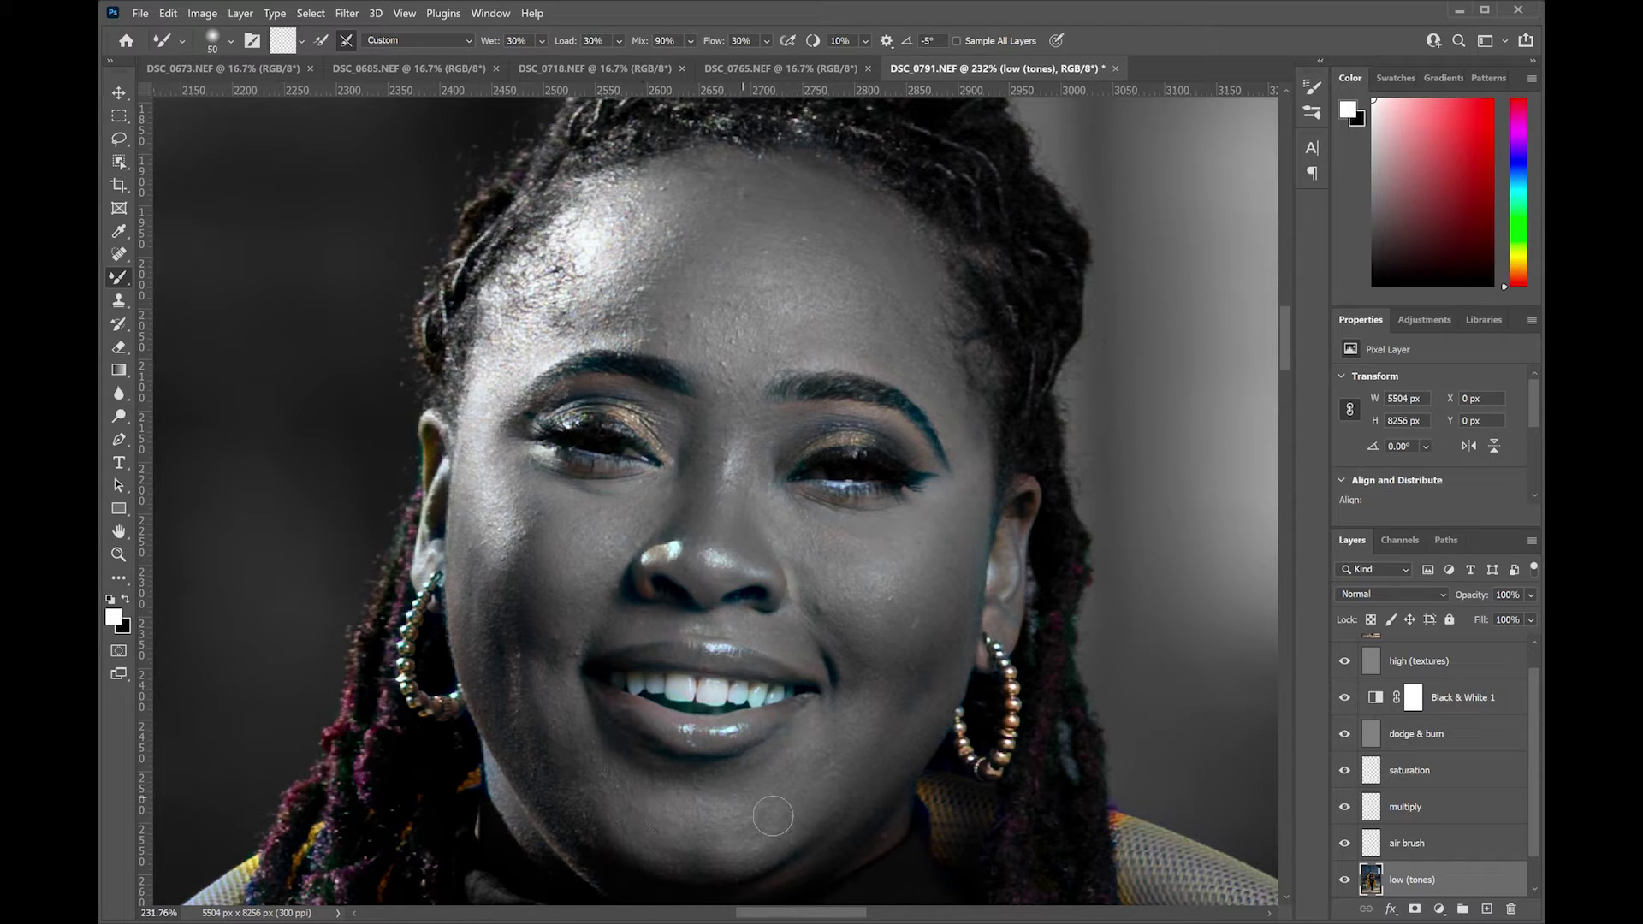
On high (textures), spot-heal the forehead mole and blemishes on the forehead, temple and cheeks
{"action": "left_click", "coordinate": [1419, 661]}
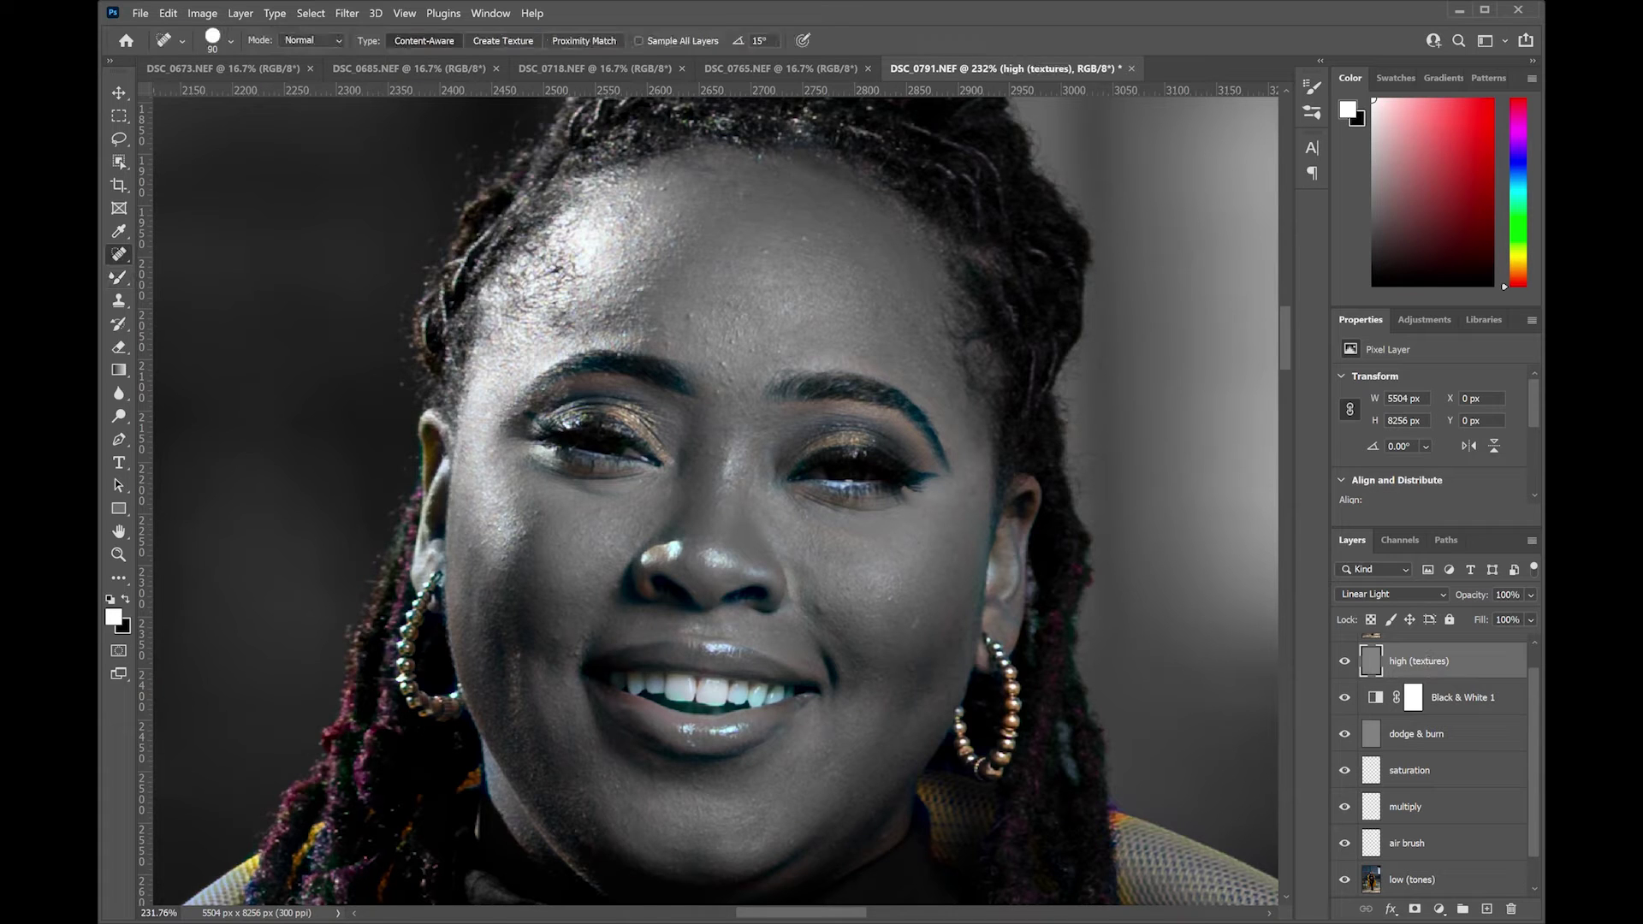
{"action": "key", "text": "j"}
{"action": "left_click", "coordinate": [733, 306]}
{"action": "left_click_drag", "start_coordinate": [787, 173], "coordinate": [705, 176]}
{"action": "left_click_drag", "start_coordinate": [653, 186], "coordinate": [659, 190]}
{"action": "mouse_move", "coordinate": [651, 283]}
{"action": "left_mouse_down"}
{"action": "mouse_move", "coordinate": [635, 304]}
{"action": "mouse_move", "coordinate": [638, 270]}
{"action": "left_mouse_up"}
{"action": "left_click_drag", "start_coordinate": [817, 606], "coordinate": [923, 629]}
{"action": "left_click_drag", "start_coordinate": [546, 509], "coordinate": [512, 557]}
{"action": "left_click_drag", "start_coordinate": [621, 271], "coordinate": [634, 249]}
{"action": "left_click_drag", "start_coordinate": [599, 325], "coordinate": [565, 334]}
{"action": "mouse_move", "coordinate": [589, 275]}
{"action": "left_mouse_down"}
{"action": "mouse_move", "coordinate": [565, 317]}
{"action": "mouse_move", "coordinate": [649, 340]}
{"action": "left_mouse_up"}
Spot-heal the marks across the bare midriff, then return to the low (tones) layer's Mixer Brush
{"action": "scroll", "coordinate": [580, 649], "scroll_direction": "down", "scroll_amount": 8}
{"action": "scroll", "coordinate": [579, 649], "scroll_direction": "up", "scroll_amount": 6}
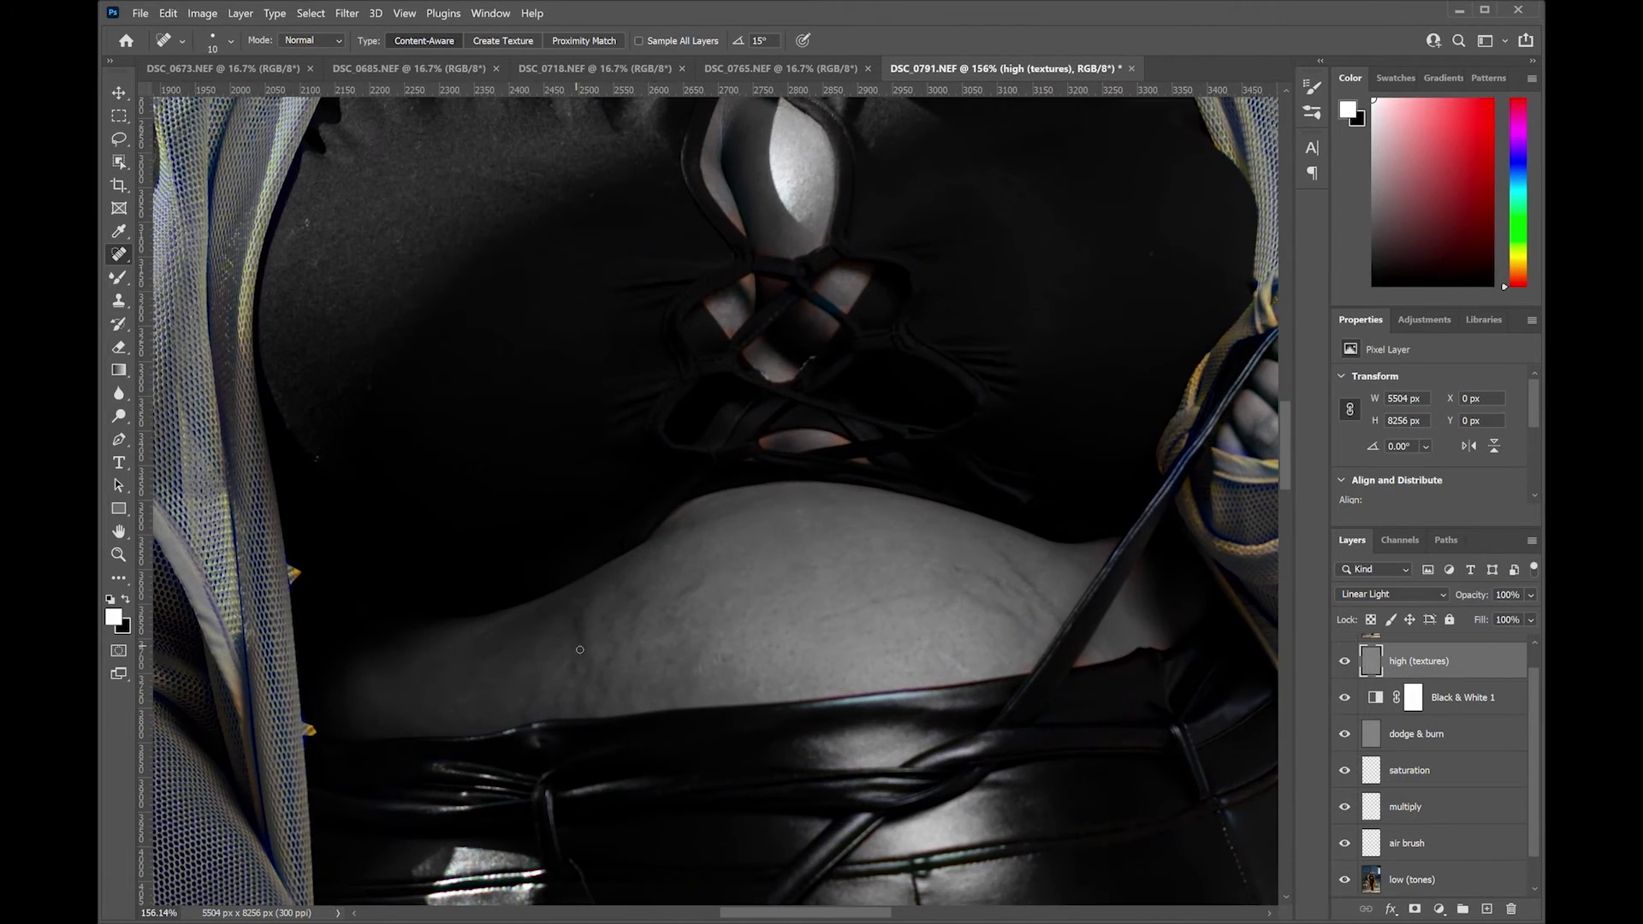
{"action": "mouse_move", "coordinate": [579, 649]}
{"action": "left_mouse_down"}
{"action": "mouse_move", "coordinate": [586, 612]}
{"action": "mouse_move", "coordinate": [582, 702]}
{"action": "mouse_move", "coordinate": [612, 706]}
{"action": "left_mouse_up"}
{"action": "left_click_drag", "start_coordinate": [642, 597], "coordinate": [633, 640]}
{"action": "mouse_move", "coordinate": [643, 643]}
{"action": "left_mouse_down"}
{"action": "mouse_move", "coordinate": [611, 703]}
{"action": "mouse_move", "coordinate": [524, 718]}
{"action": "left_mouse_up"}
{"action": "left_click_drag", "start_coordinate": [556, 678], "coordinate": [573, 659]}
{"action": "left_click_drag", "start_coordinate": [707, 576], "coordinate": [662, 635]}
{"action": "mouse_move", "coordinate": [957, 587]}
{"action": "left_mouse_down"}
{"action": "mouse_move", "coordinate": [1057, 618]}
{"action": "mouse_move", "coordinate": [1025, 606]}
{"action": "mouse_move", "coordinate": [993, 655]}
{"action": "left_mouse_up"}
{"action": "mouse_move", "coordinate": [635, 622]}
{"action": "left_mouse_down"}
{"action": "mouse_move", "coordinate": [650, 600]}
{"action": "mouse_move", "coordinate": [604, 641]}
{"action": "left_mouse_up"}
{"action": "left_click_drag", "start_coordinate": [818, 623], "coordinate": [938, 587]}
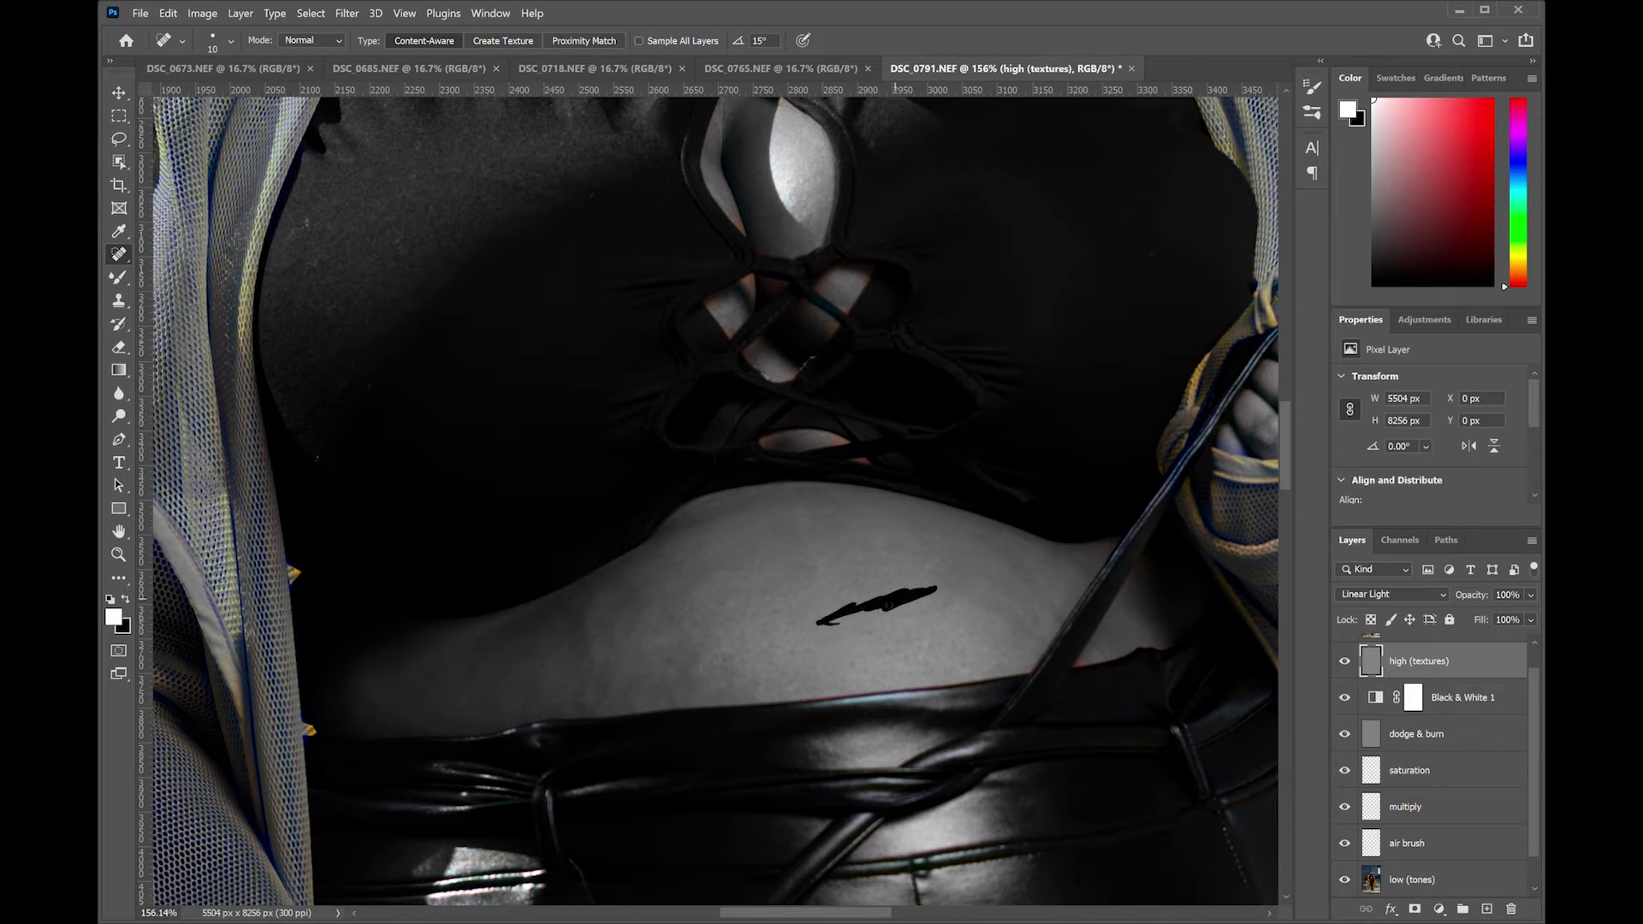
{"action": "left_click_drag", "start_coordinate": [736, 659], "coordinate": [689, 683]}
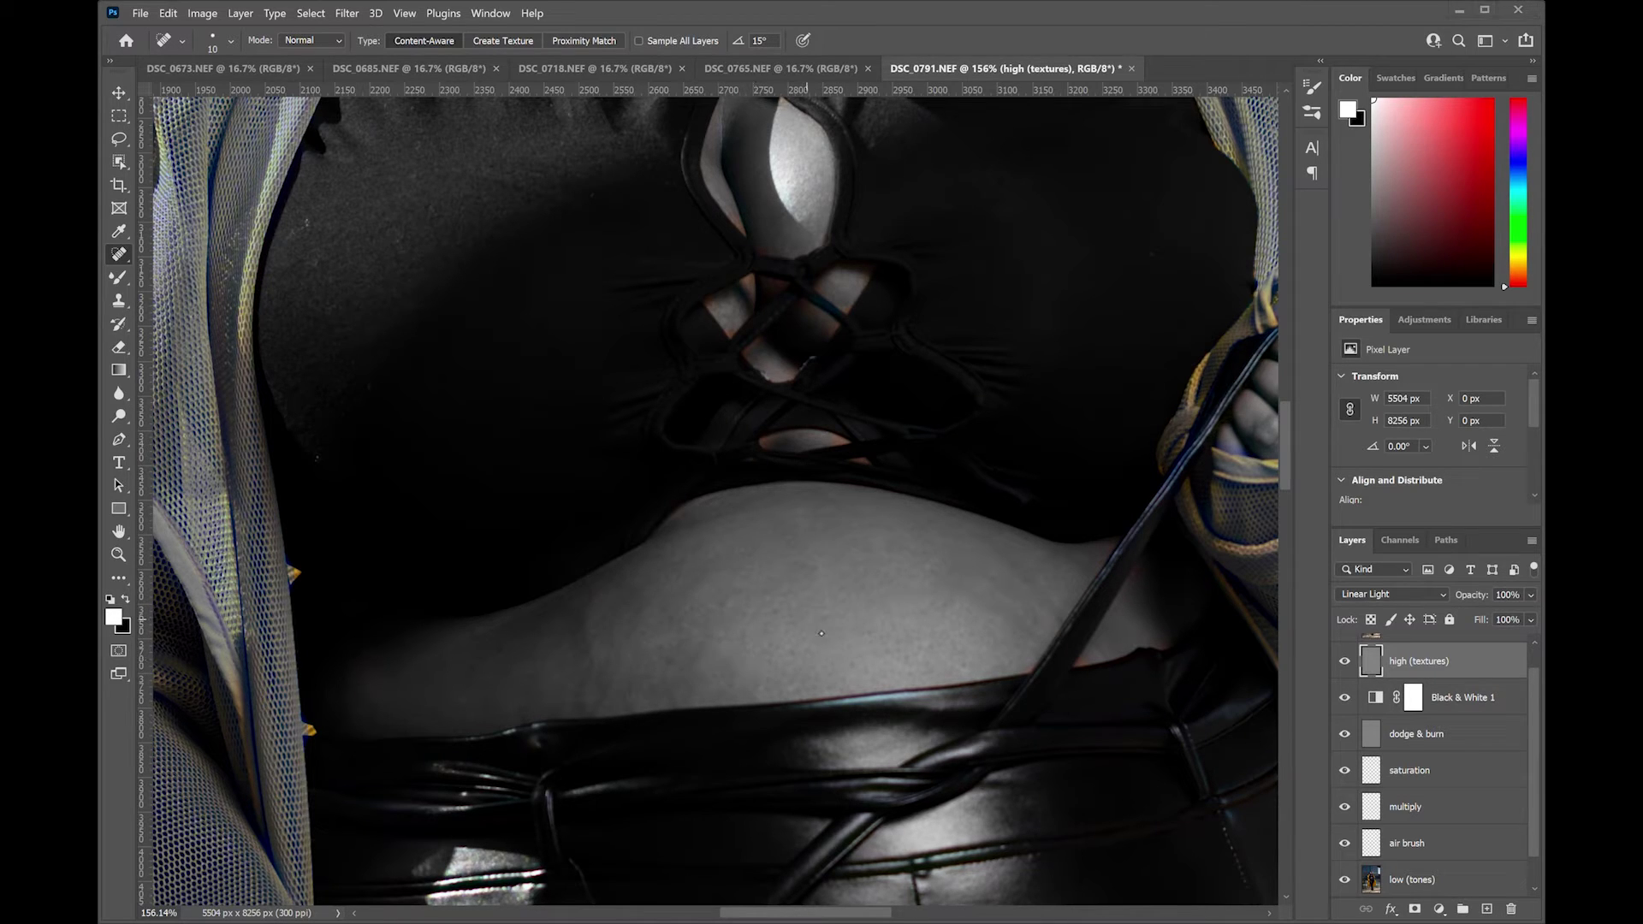
{"action": "left_click", "coordinate": [1454, 876]}
{"action": "key", "text": "b"}
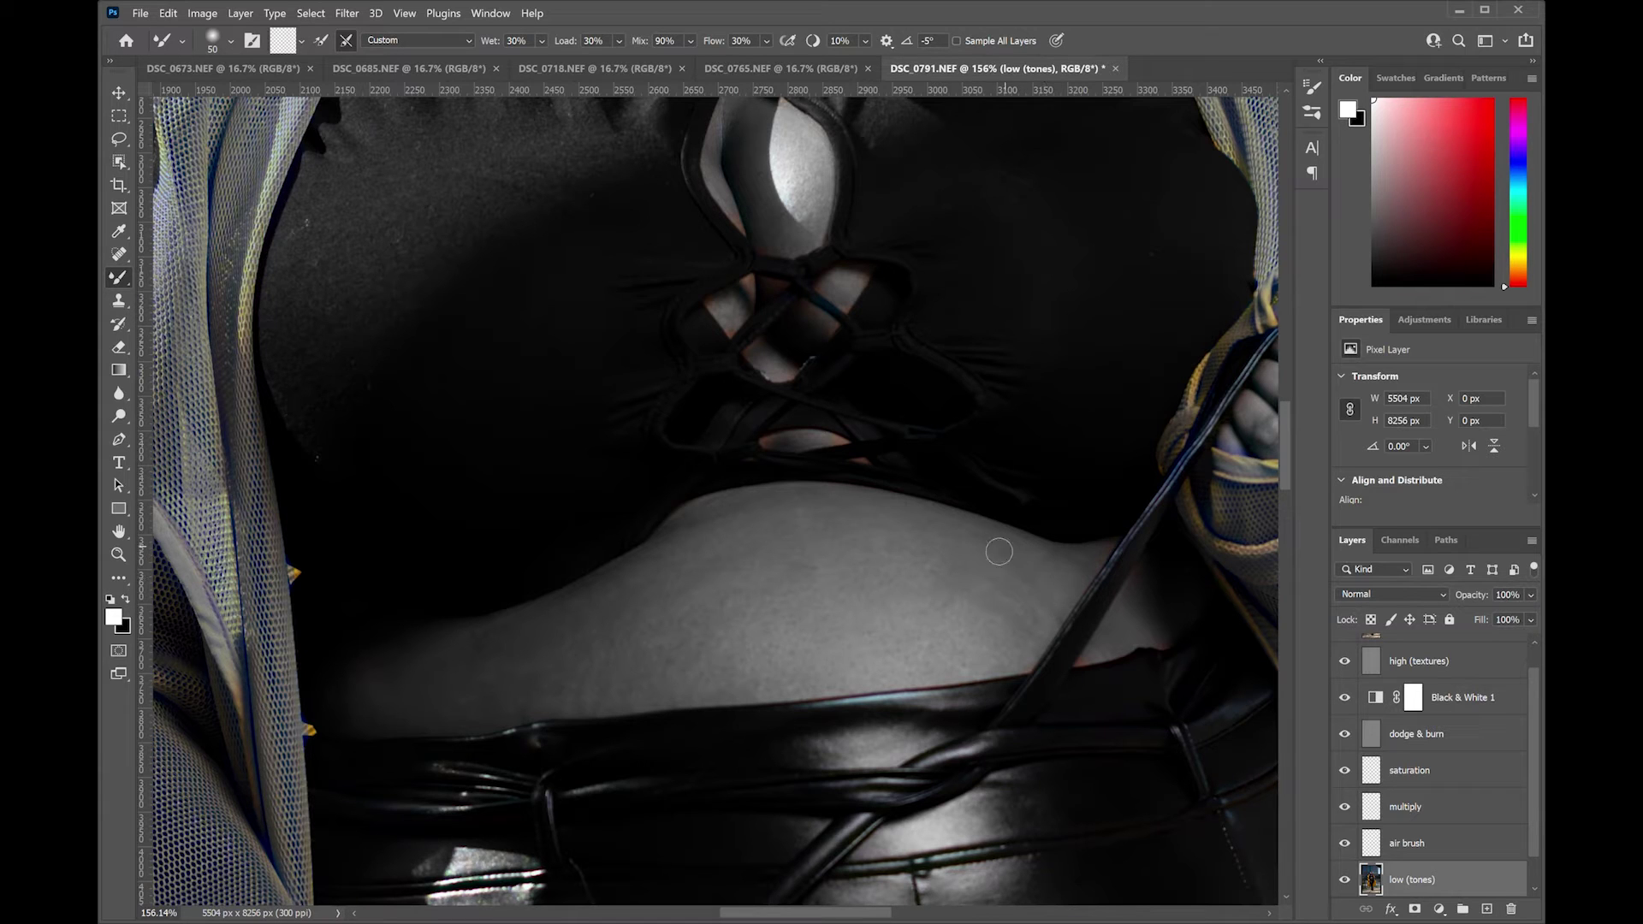
Blend the midriff skin tones smooth from the right side down to the waistband
{"action": "left_click_drag", "start_coordinate": [1000, 553], "coordinate": [1062, 607]}
{"action": "mouse_move", "coordinate": [979, 573]}
{"action": "left_mouse_down"}
{"action": "mouse_move", "coordinate": [838, 547]}
{"action": "mouse_move", "coordinate": [838, 571]}
{"action": "mouse_move", "coordinate": [684, 614]}
{"action": "mouse_move", "coordinate": [598, 665]}
{"action": "mouse_move", "coordinate": [579, 618]}
{"action": "left_mouse_up"}
{"action": "left_click_drag", "start_coordinate": [738, 663], "coordinate": [616, 660]}
{"action": "left_click_drag", "start_coordinate": [980, 588], "coordinate": [844, 567]}
Fit the whole photo in view and make dodge & burn active with a regular brush
{"action": "key", "text": "ctrl+minus"}
{"action": "scroll", "coordinate": [898, 813], "scroll_direction": "down", "scroll_amount": 3}
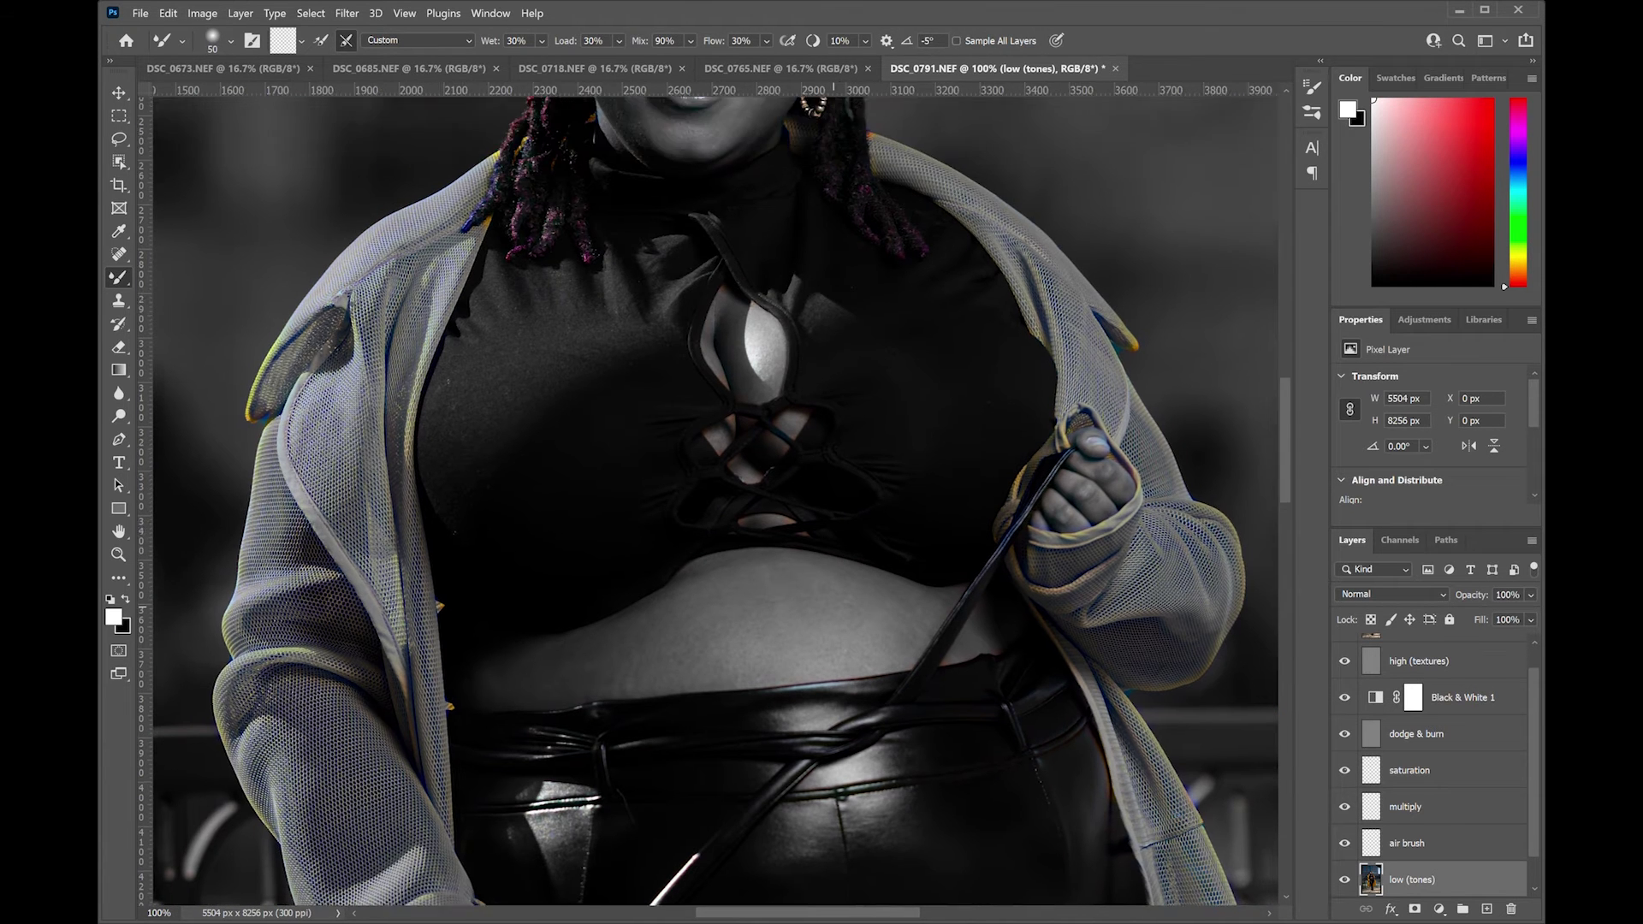
{"action": "scroll", "coordinate": [899, 813], "scroll_direction": "down", "scroll_amount": 2}
{"action": "key", "text": "ctrl+0"}
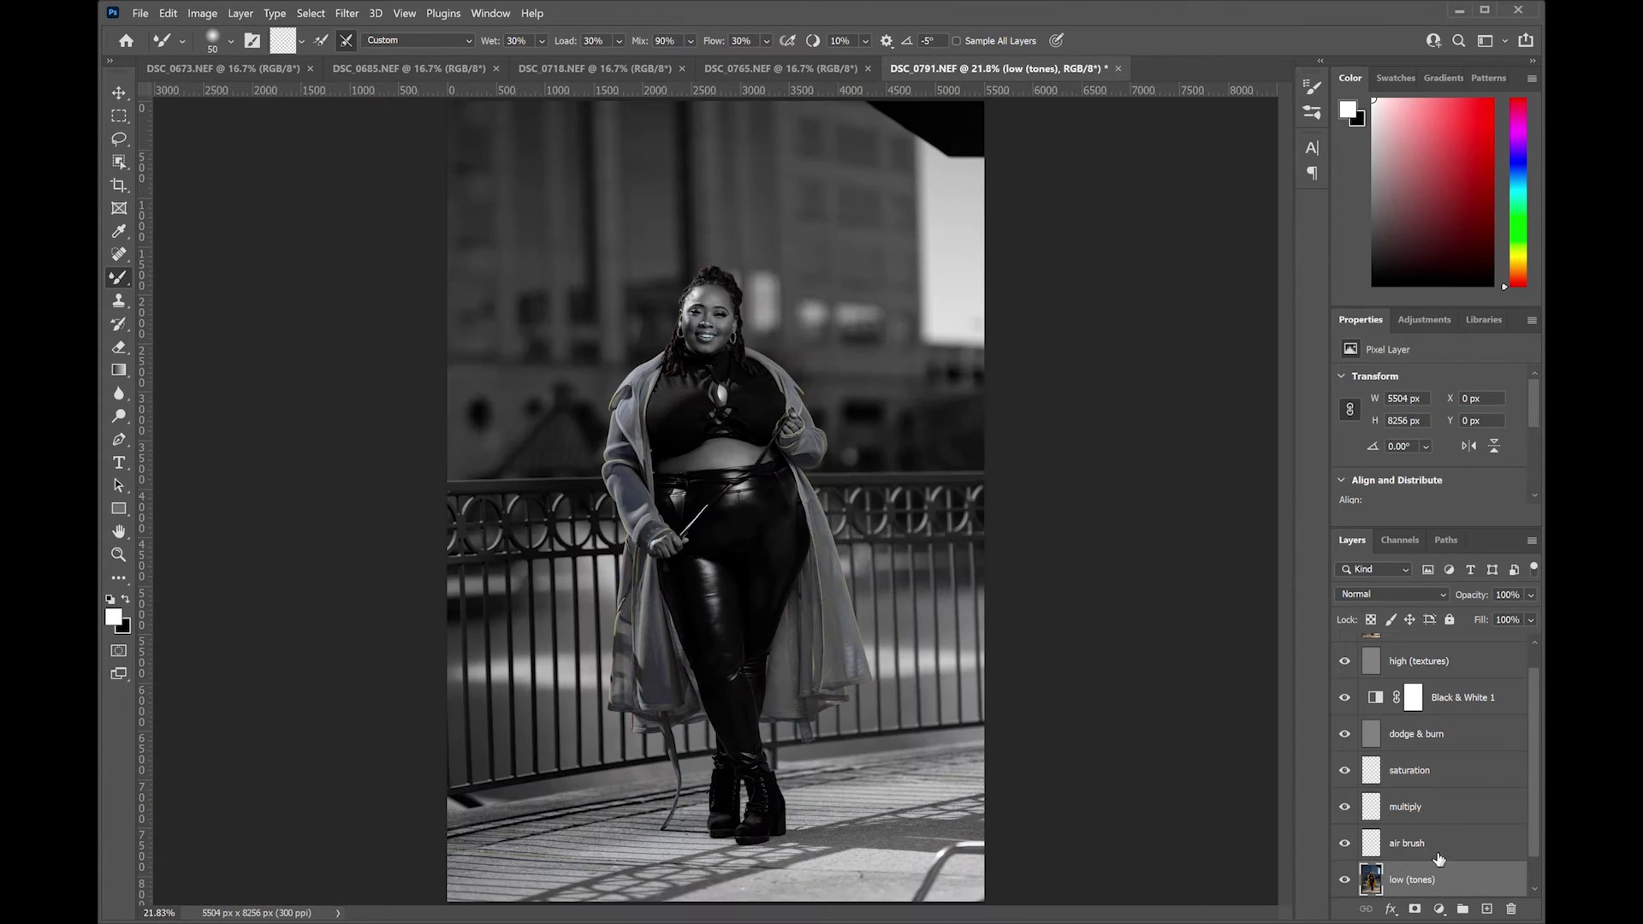
{"action": "left_click", "coordinate": [1485, 735]}
{"action": "left_click_drag", "start_coordinate": [122, 289], "coordinate": [137, 276]}
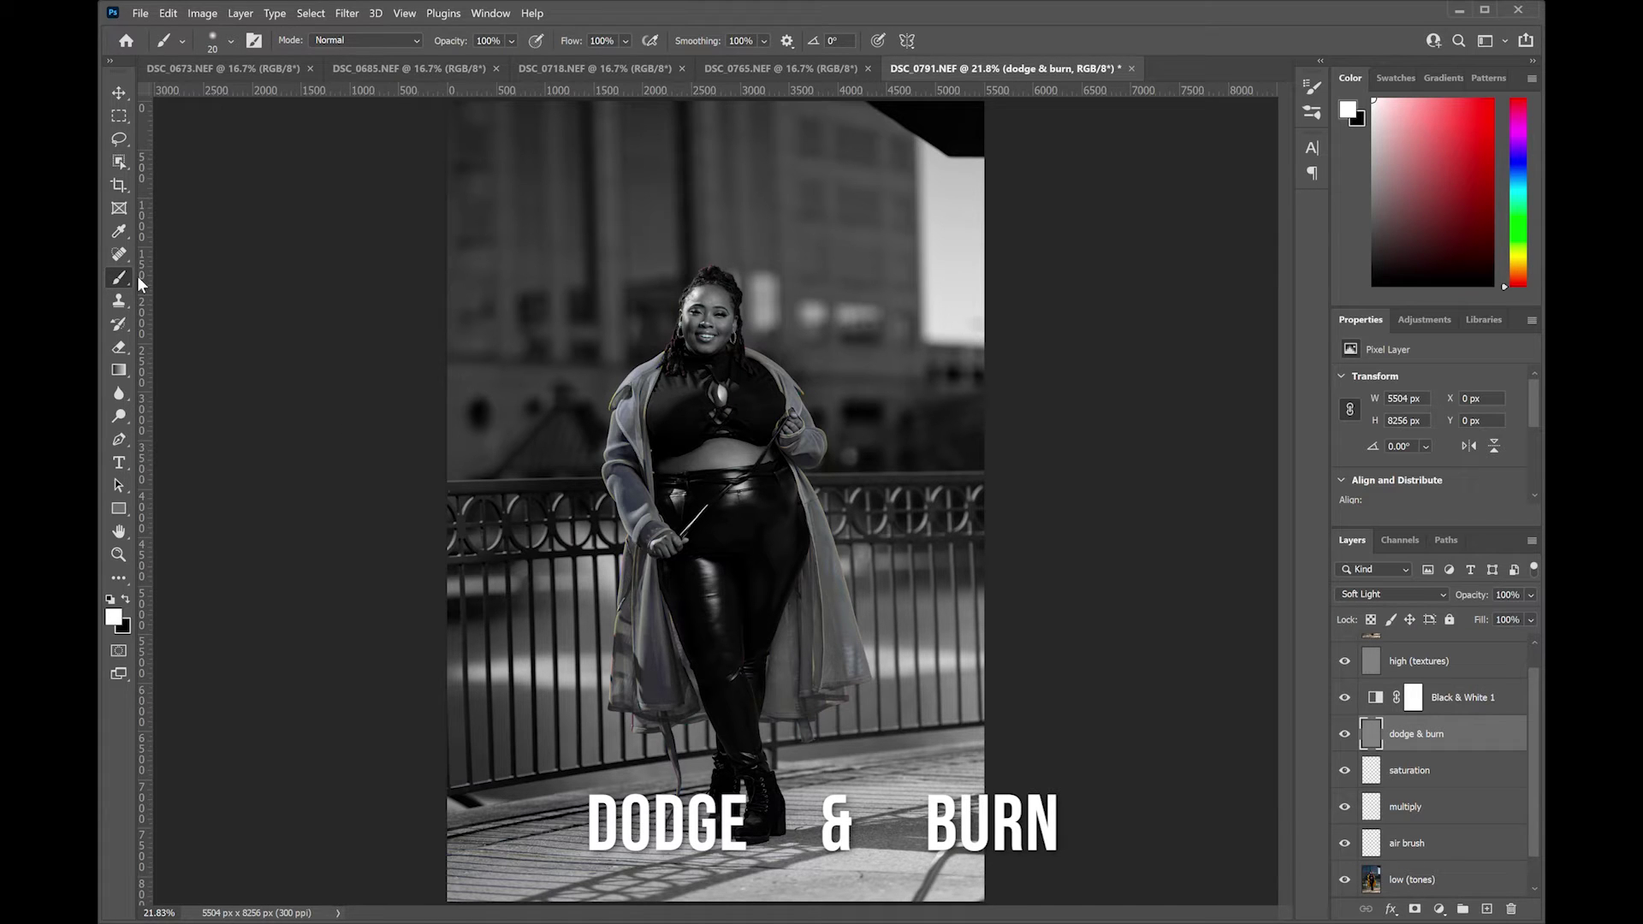
Set the dodge & burn brush to size 40 with 1% flow
{"action": "scroll", "coordinate": [692, 284], "scroll_direction": "up", "scroll_amount": 3}
{"action": "key", "text": "bracketright"}
{"action": "key", "text": "bracketright"}
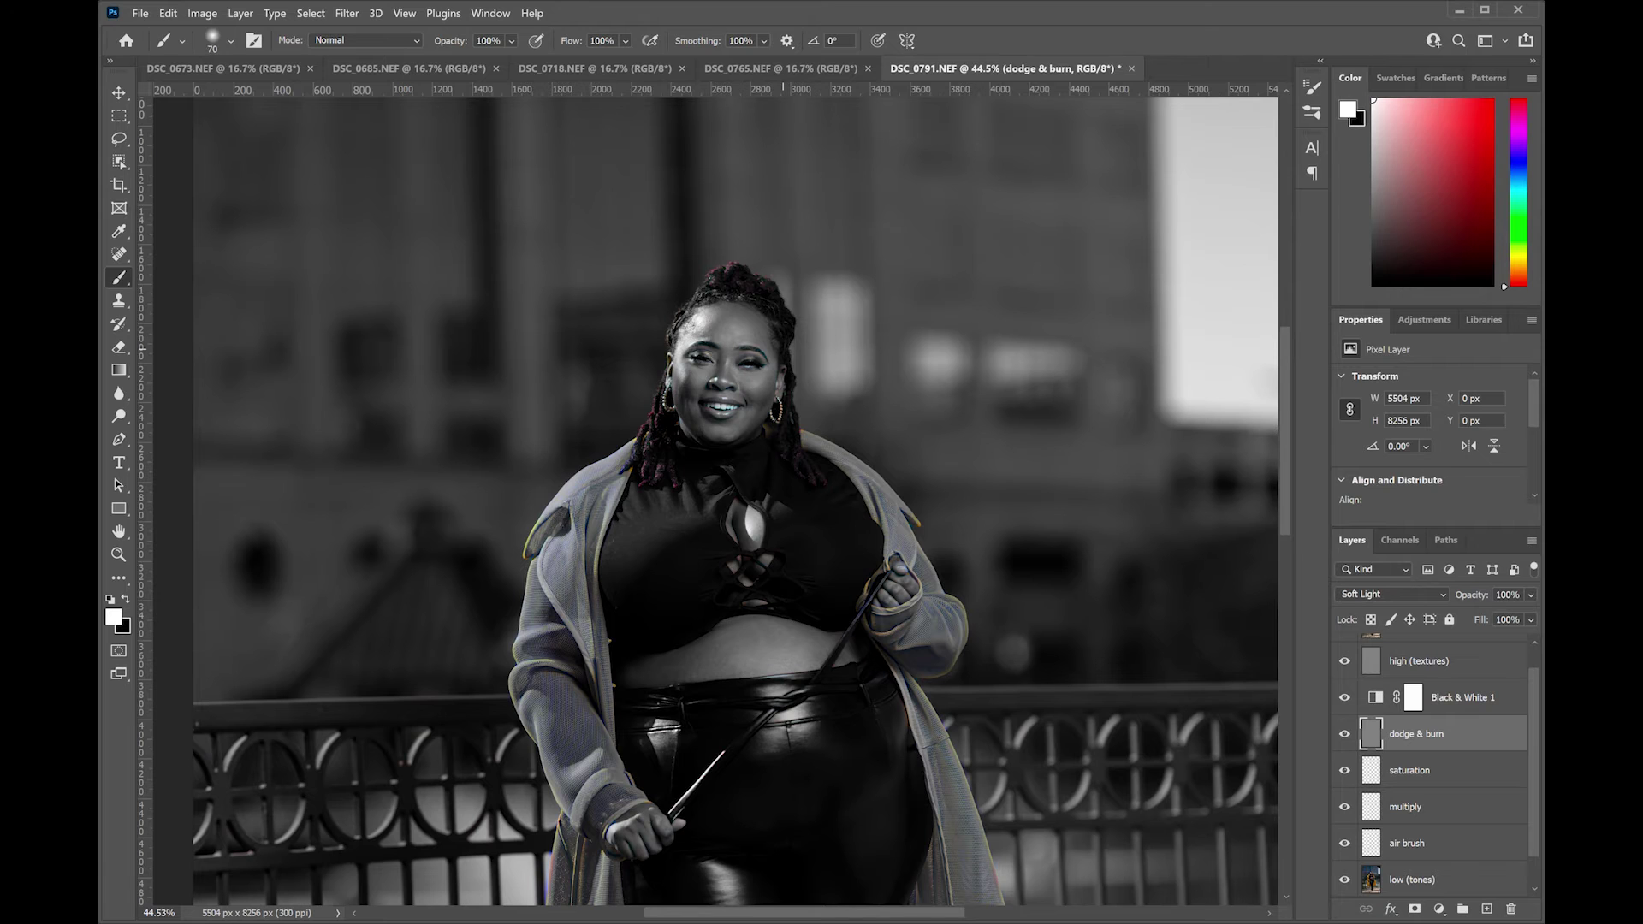
{"action": "double_click", "coordinate": [602, 40]}
{"action": "type", "text": "1"}
{"action": "key", "text": "Return"}
{"action": "scroll", "coordinate": [794, 408], "scroll_direction": "up", "scroll_amount": 5}
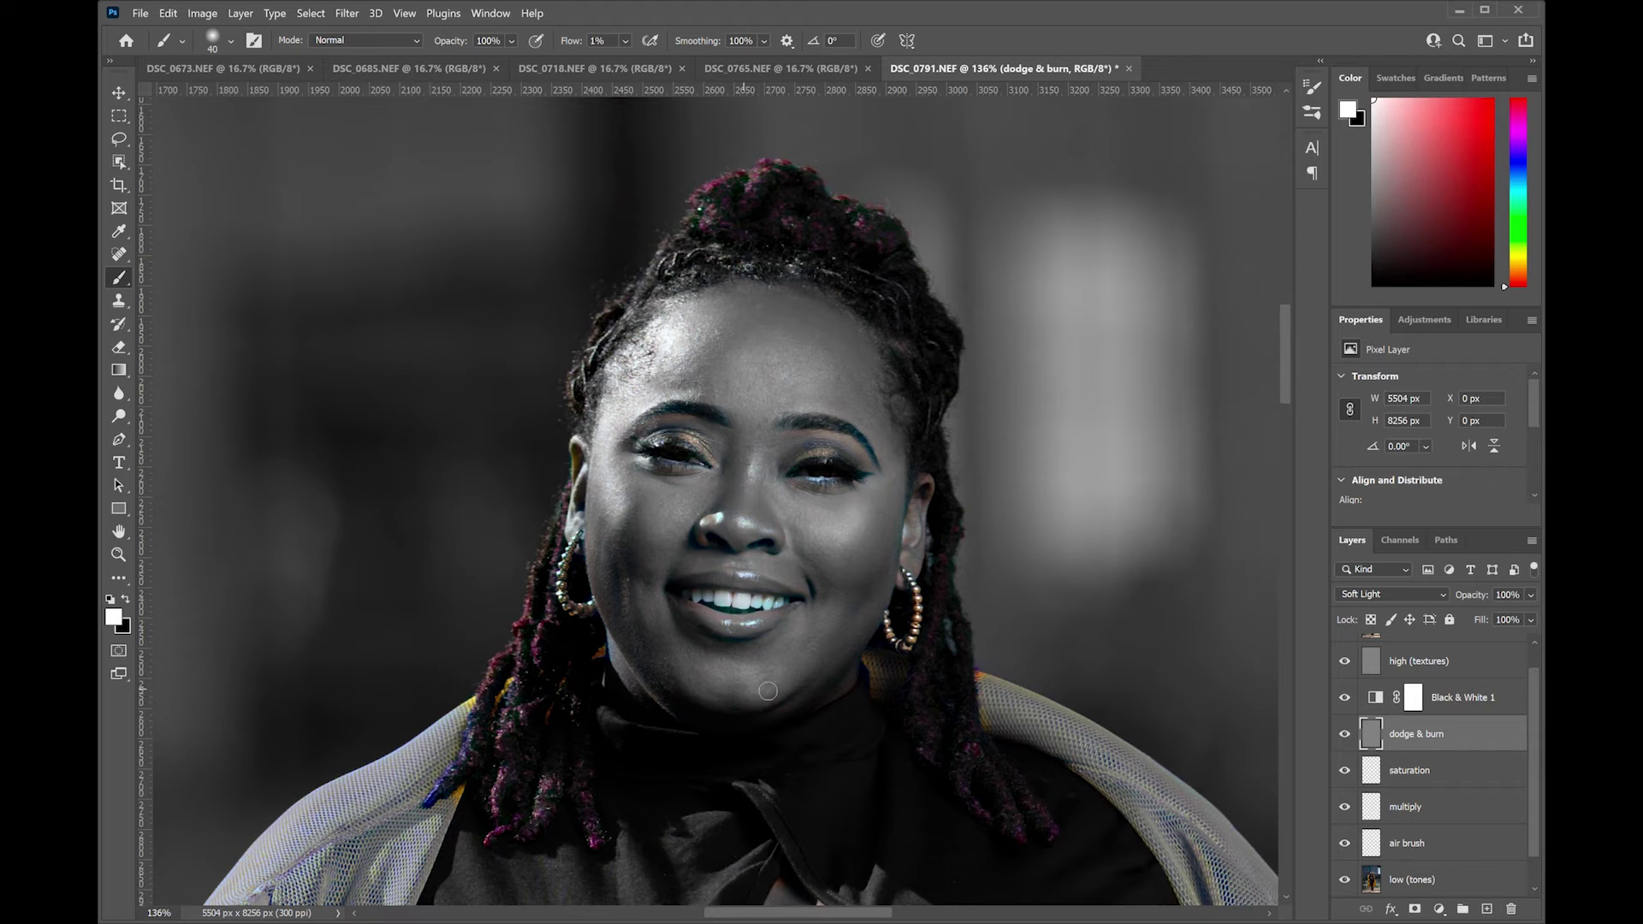
Burn shadows in black with a size-100 brush, compare the layer, then select Black & White 1's mask
{"action": "key", "text": "x"}
{"action": "key", "text": "bracketright"}
{"action": "key", "text": "bracketright"}
{"action": "key", "text": "bracketright"}
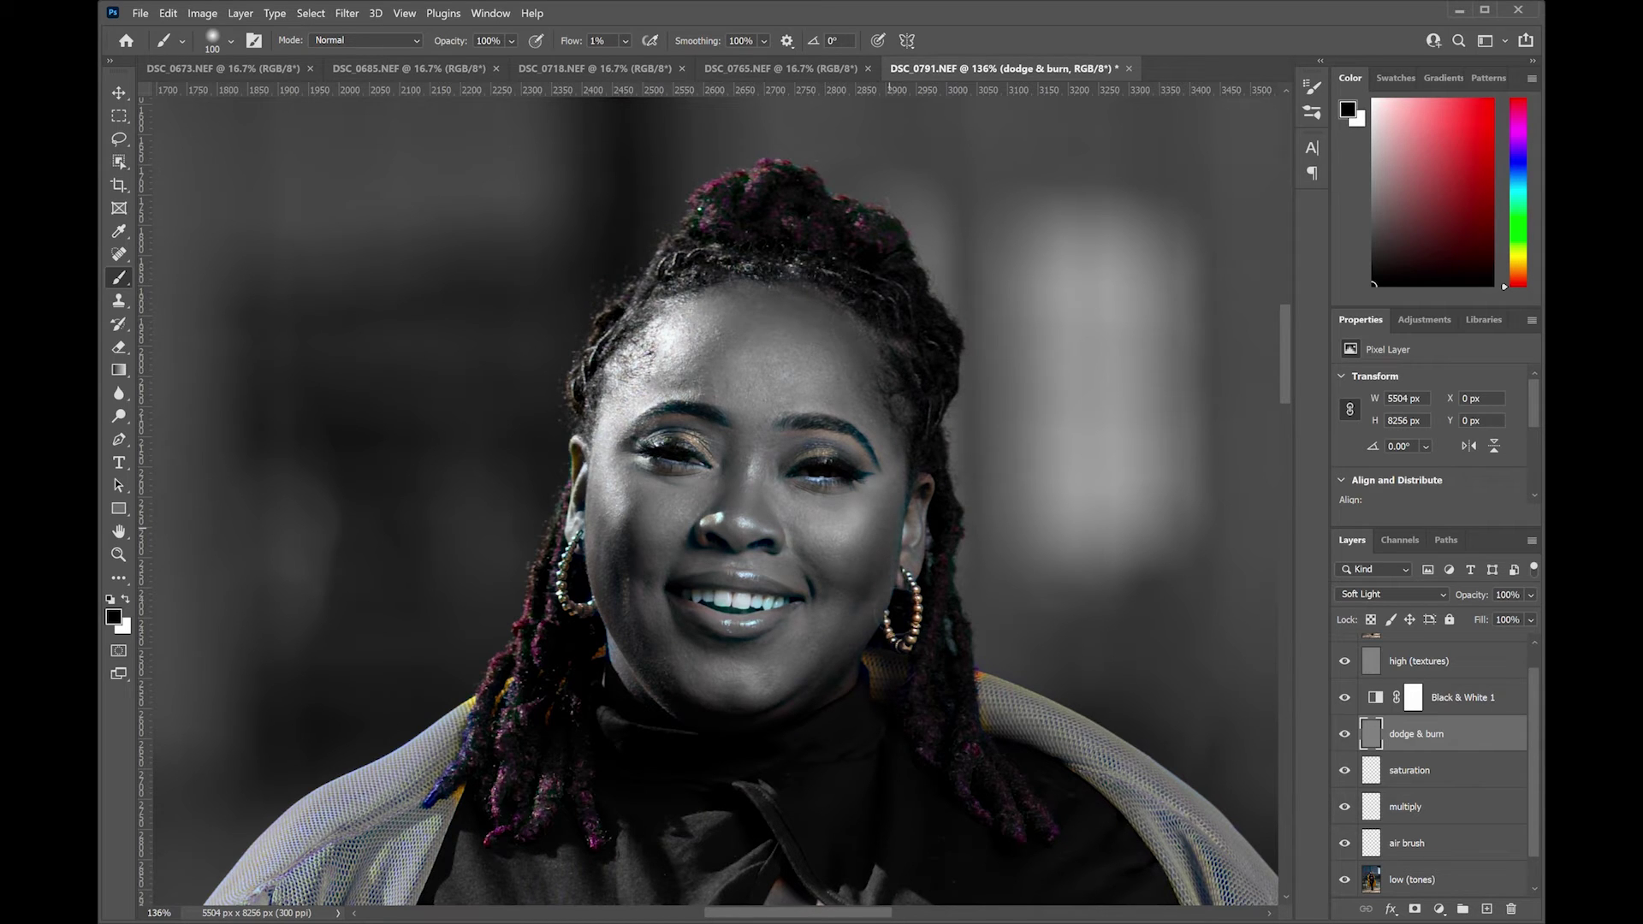
{"action": "left_click", "coordinate": [1344, 734]}
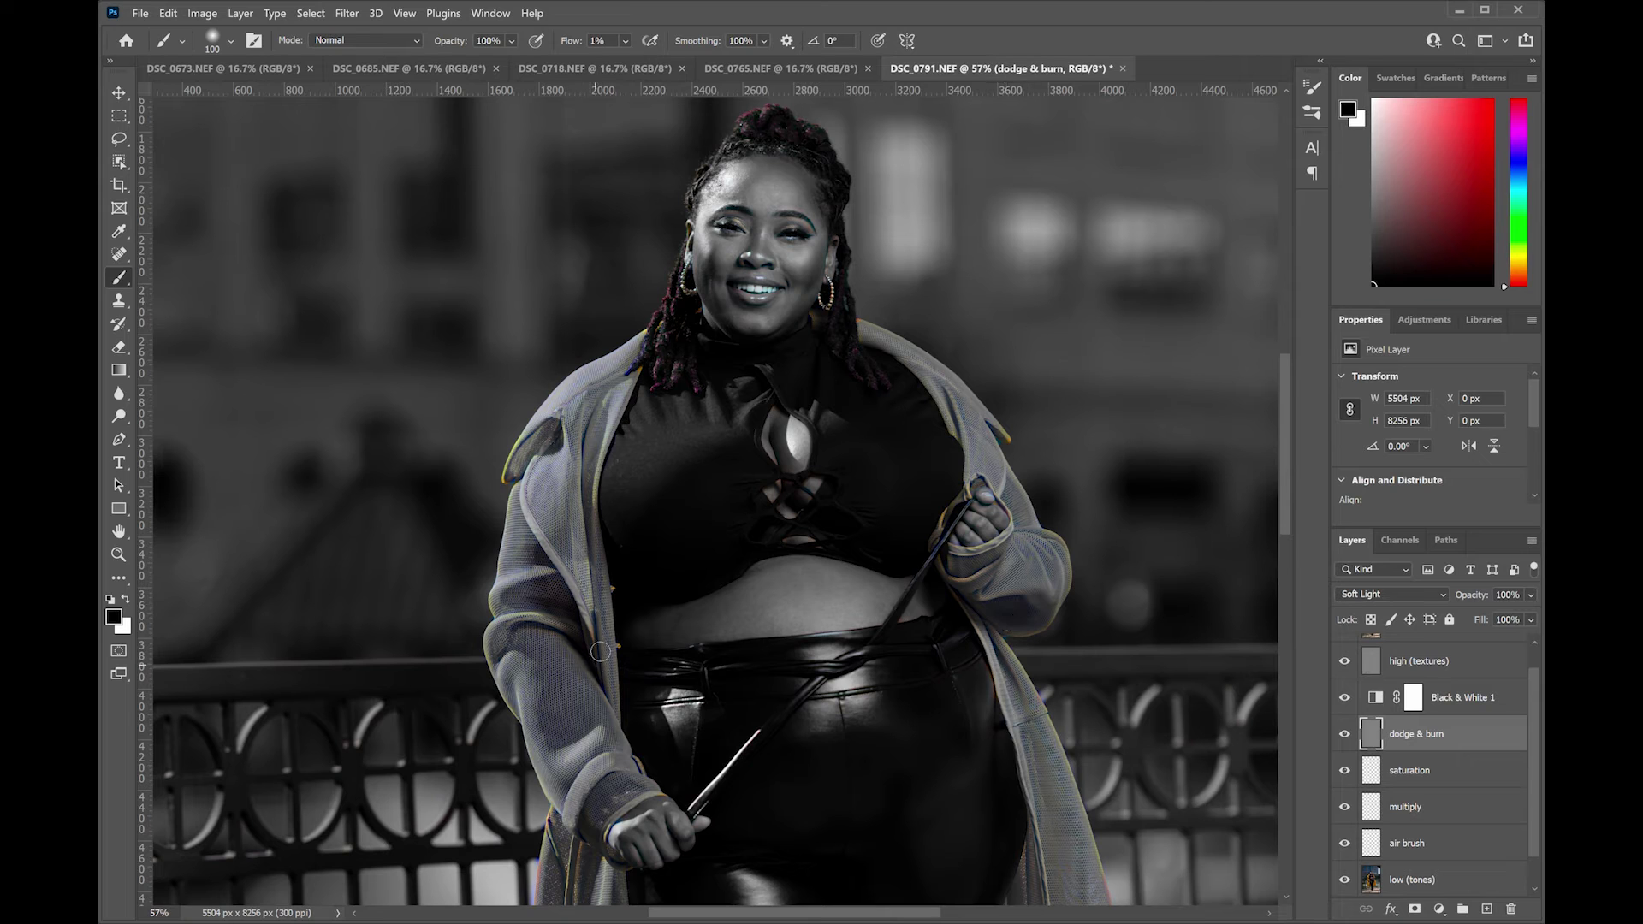
{"action": "key", "text": "ctrl+0"}
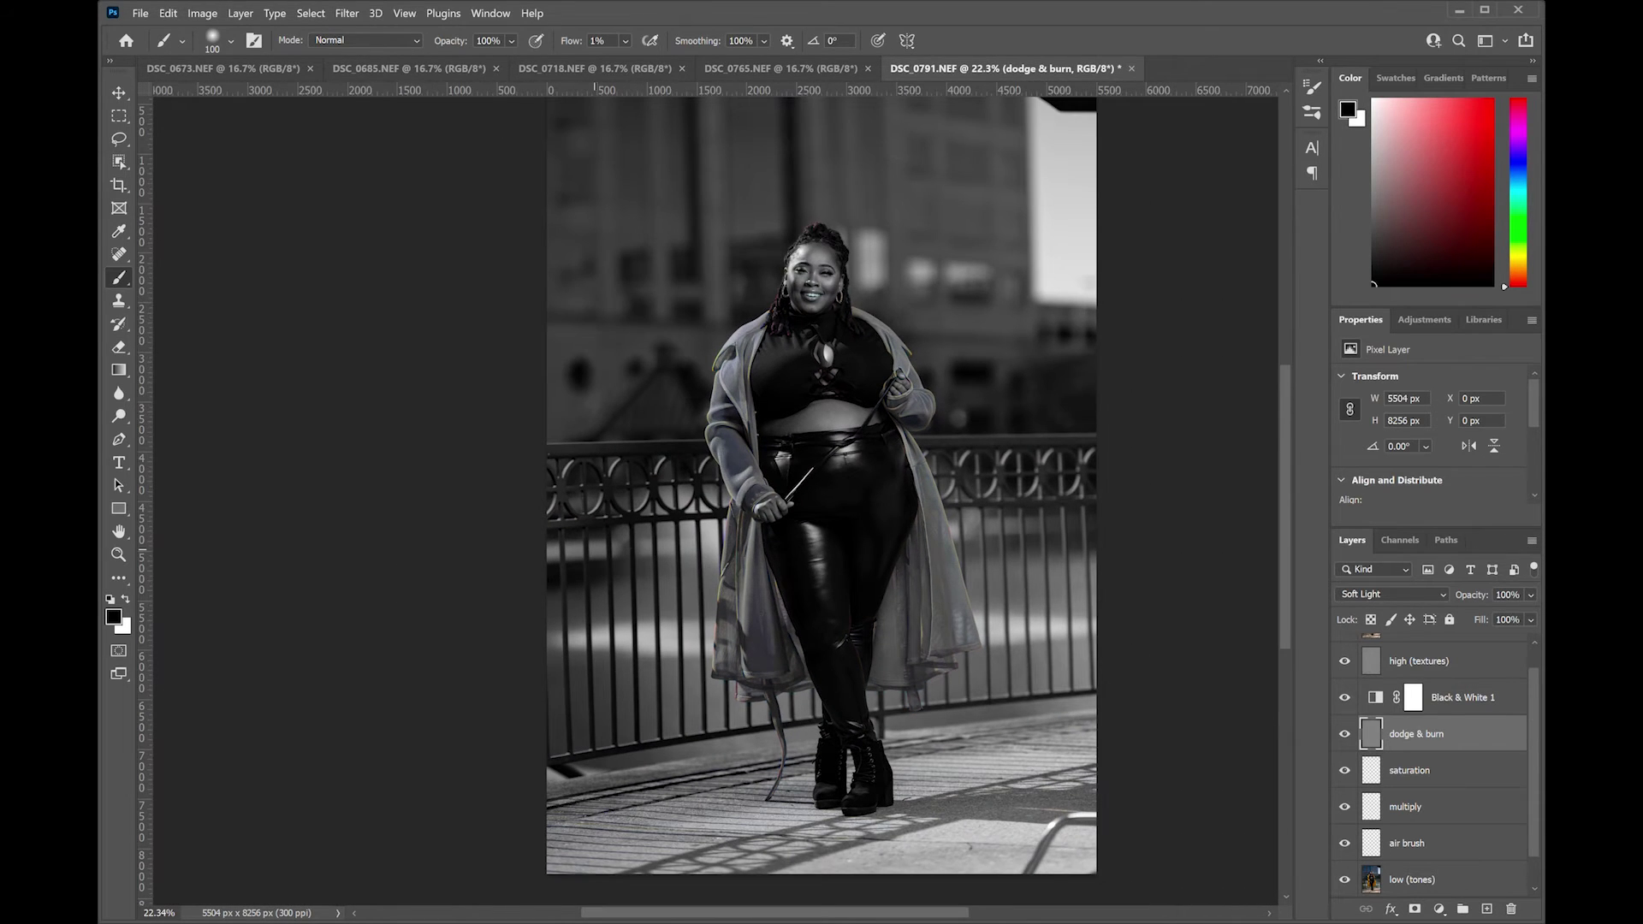
{"action": "left_click", "coordinate": [1413, 698]}
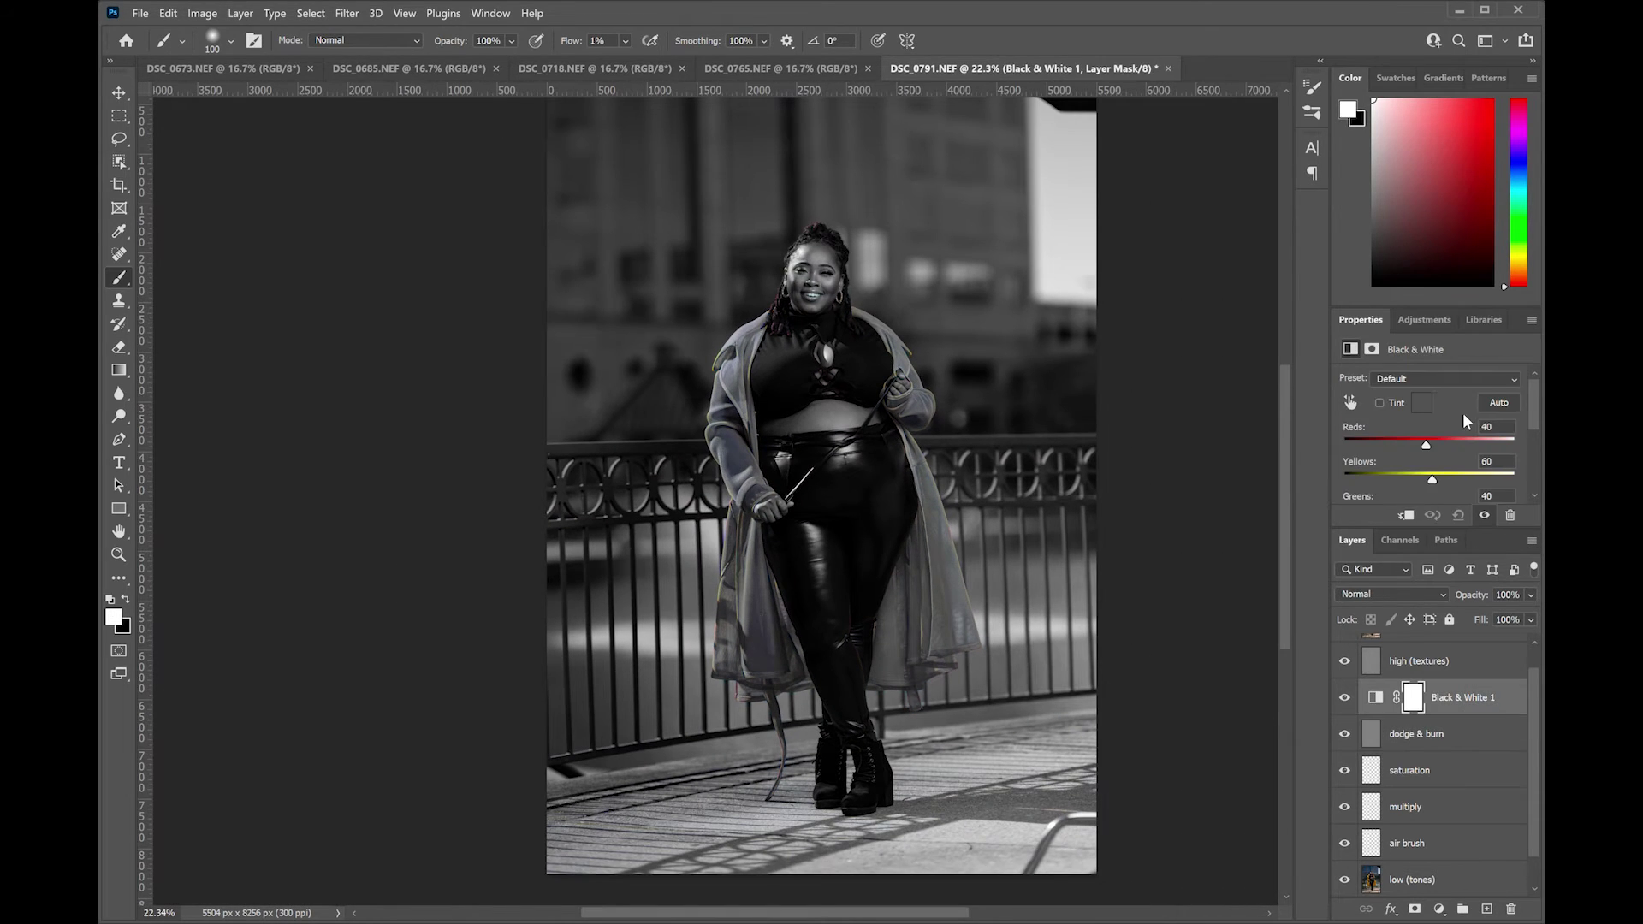
Set Black & White 1 to Darken at 11% opacity and make high (textures) active
{"action": "left_click", "coordinate": [1392, 594]}
{"action": "left_click", "coordinate": [1387, 633]}
{"action": "left_click_drag", "start_coordinate": [1530, 595], "coordinate": [1509, 660]}
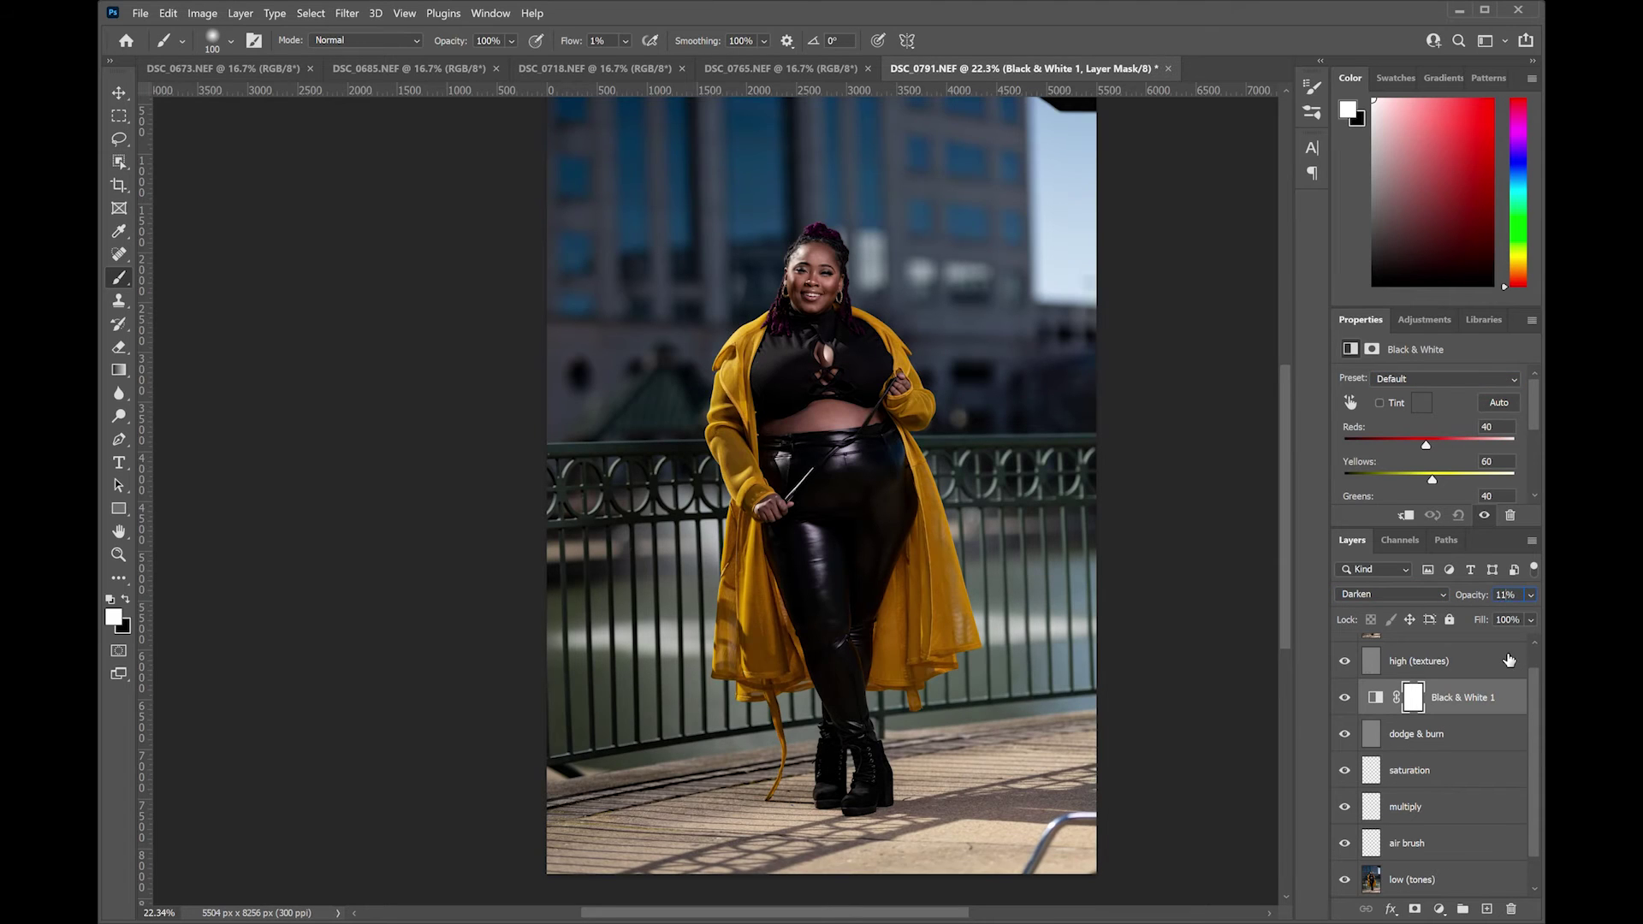
{"action": "left_click", "coordinate": [1509, 660]}
{"action": "left_click", "coordinate": [1344, 733]}
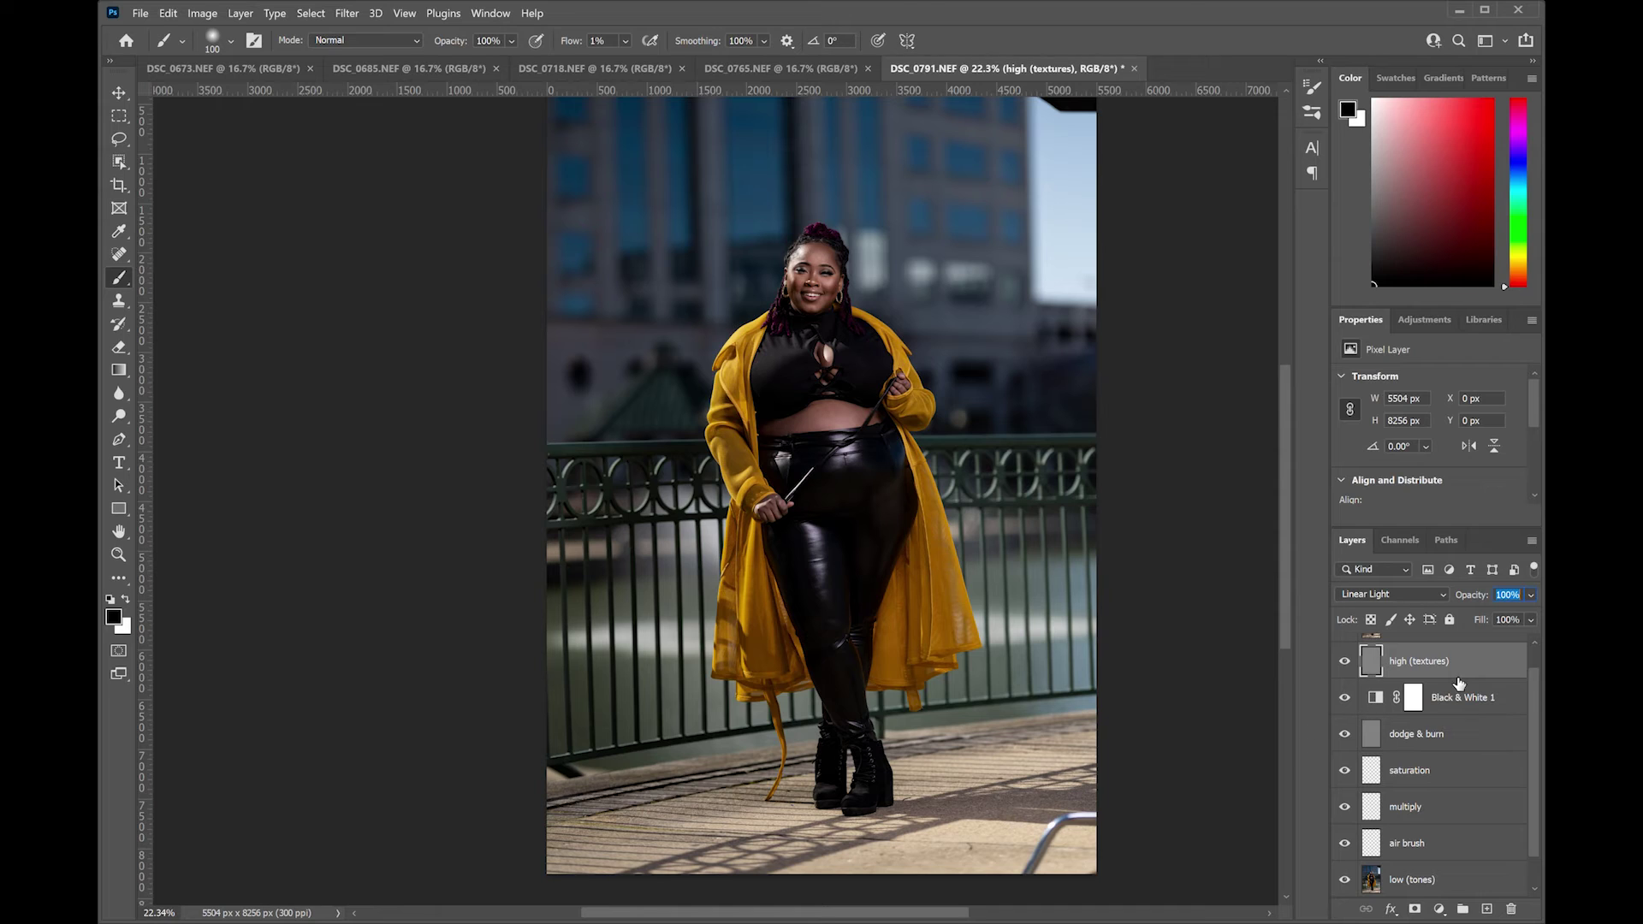
Stamp all visible layers into a new top layer and heal away the curved railing bar
{"action": "key", "text": "ctrl+shift+alt+n"}
{"action": "key", "text": "ctrl+shift+alt+e"}
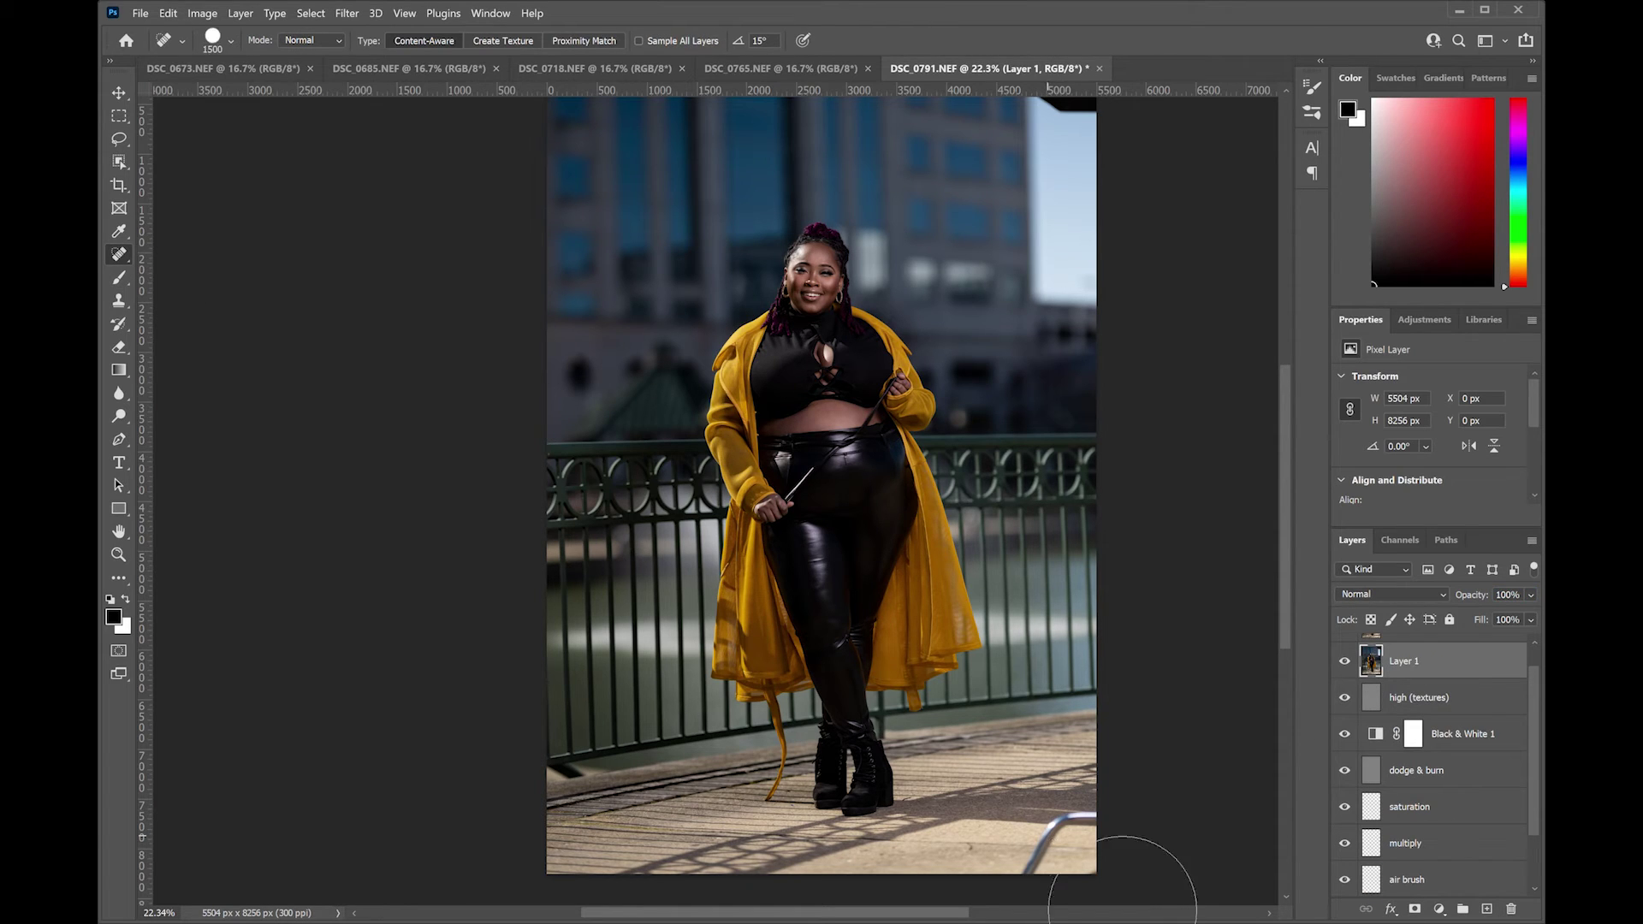
{"action": "mouse_move", "coordinate": [1047, 837]}
{"action": "left_mouse_down"}
{"action": "mouse_move", "coordinate": [1036, 873]}
{"action": "mouse_move", "coordinate": [1100, 818]}
{"action": "left_mouse_up"}
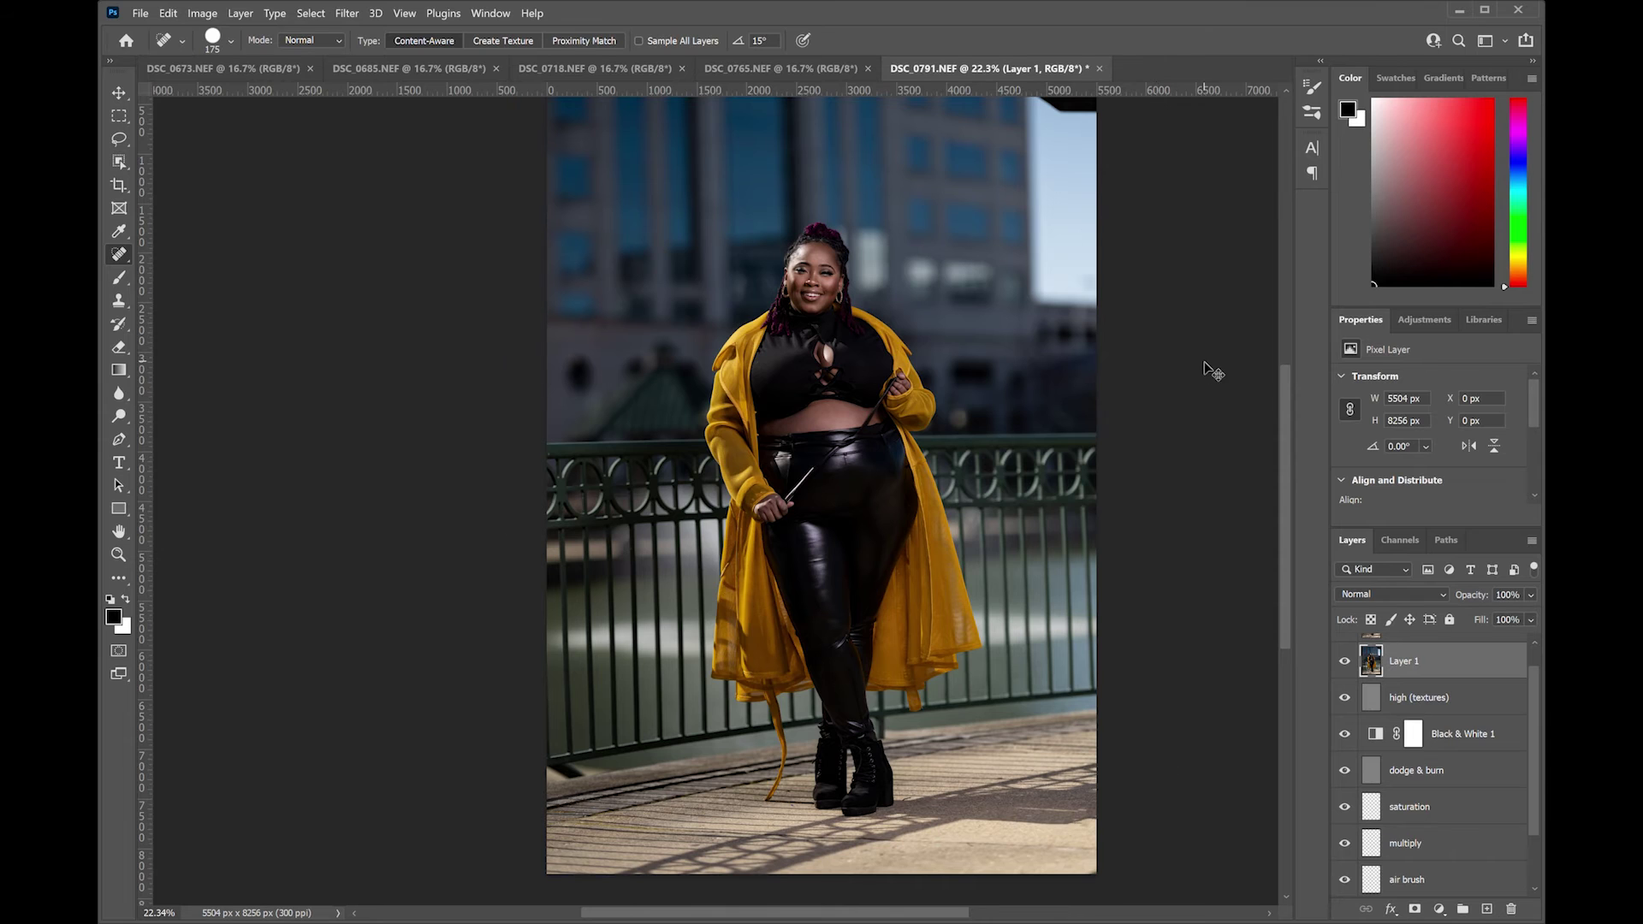
{"action": "key", "text": "ctrl+minus"}
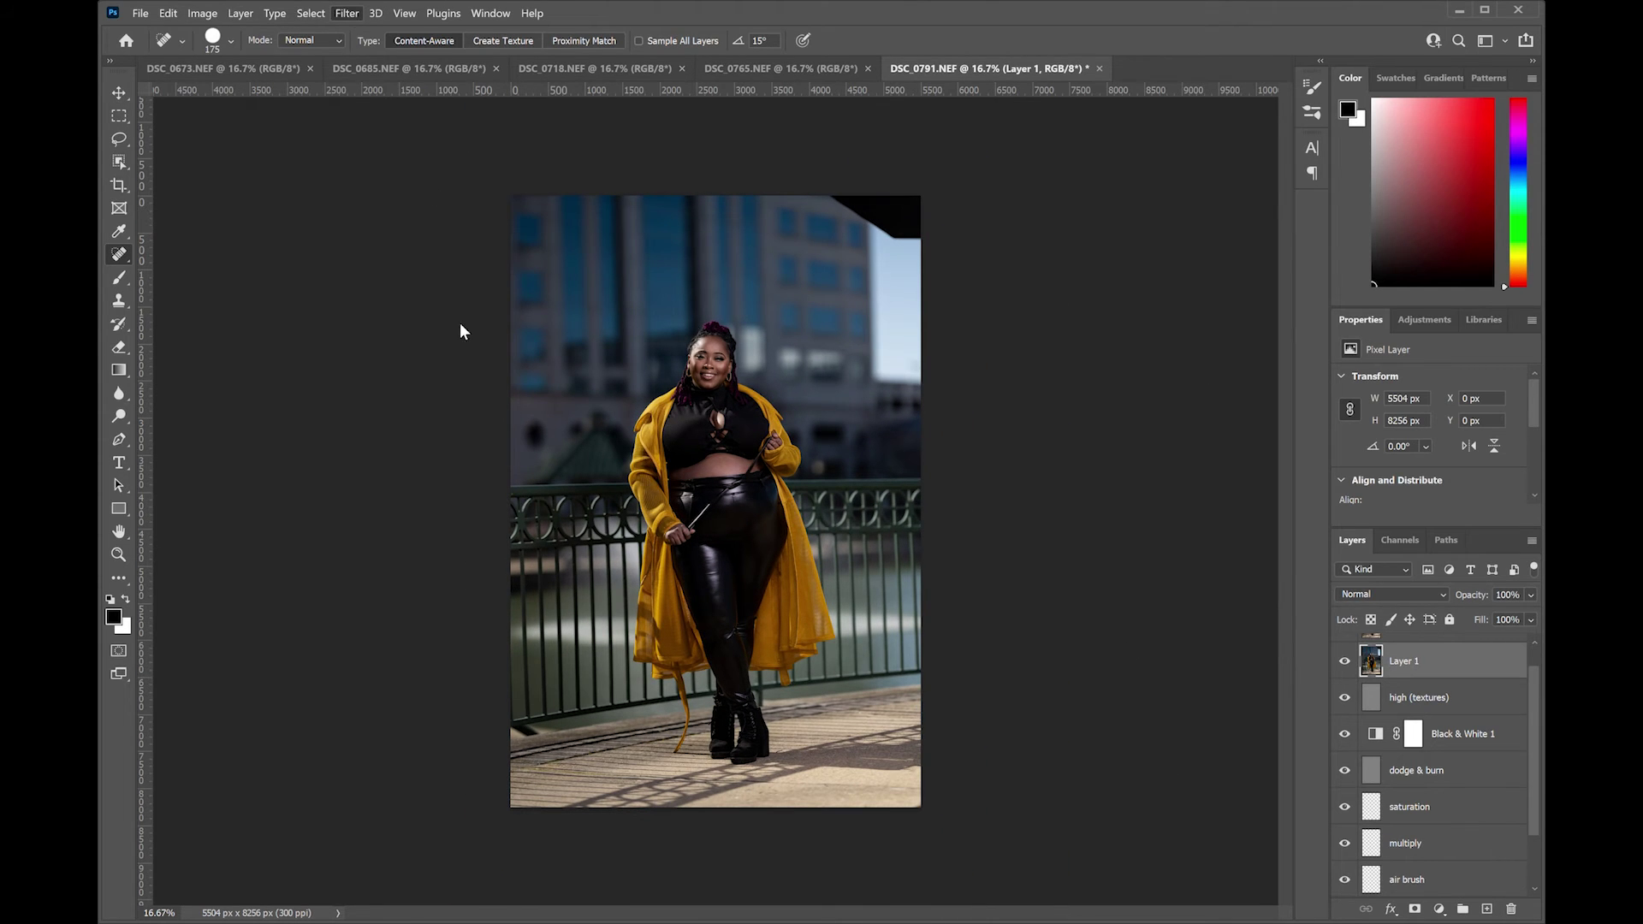
Crop the top off the portrait at 4:5, leaving 5504 × 6880 px, and zoom in
{"action": "key", "text": "c"}
{"action": "key", "text": "Escape"}
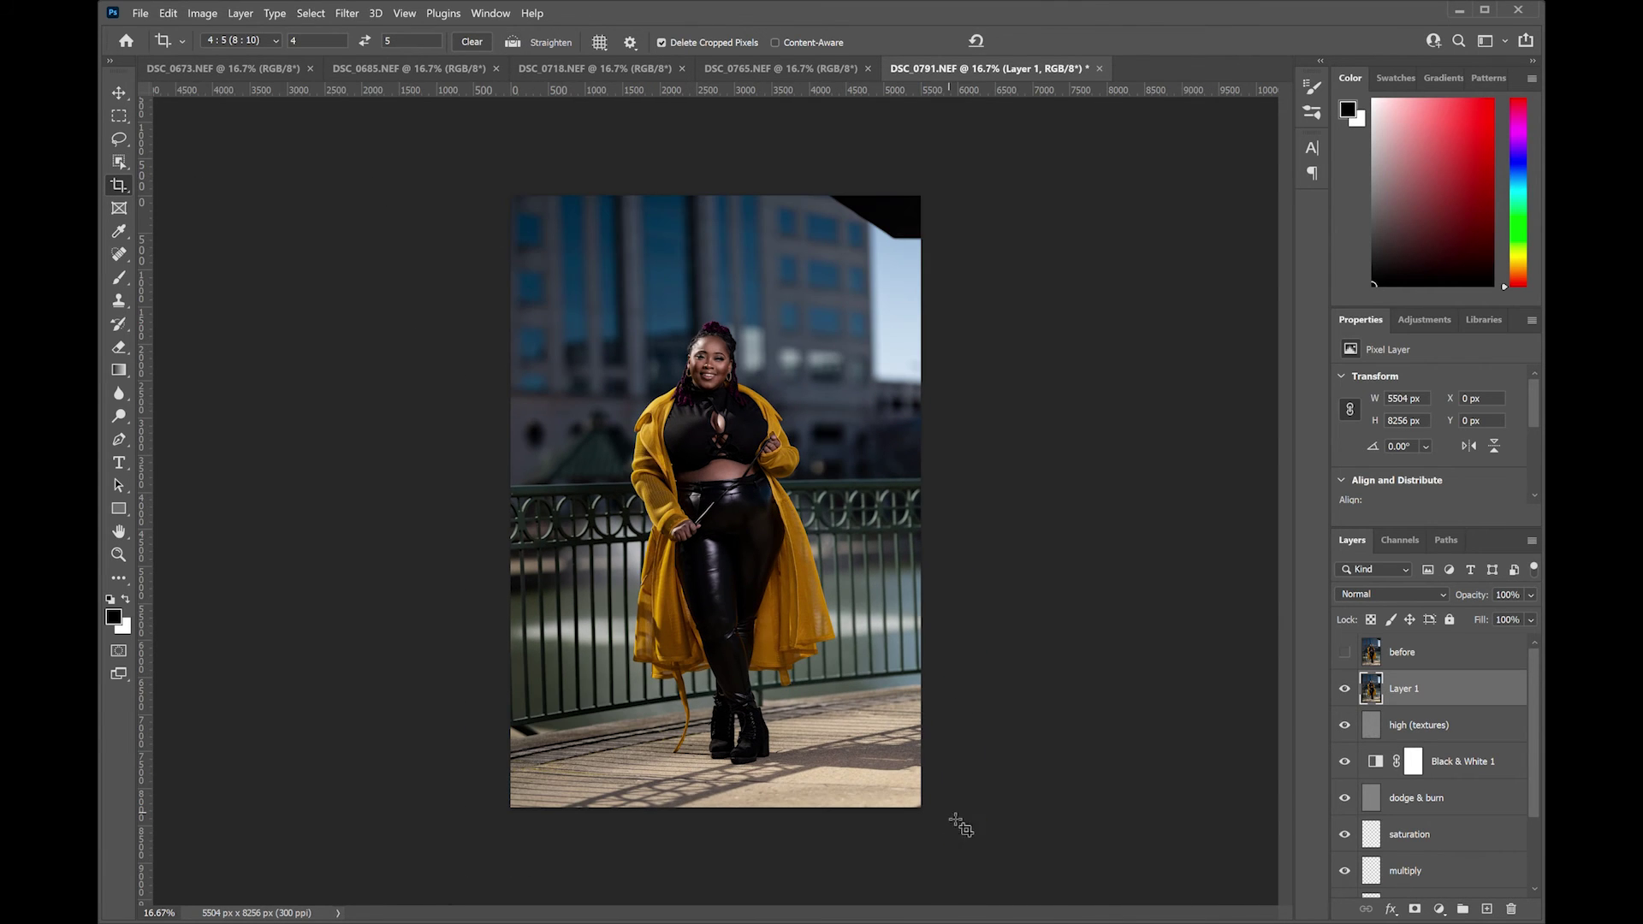
{"action": "left_click", "coordinate": [424, 256]}
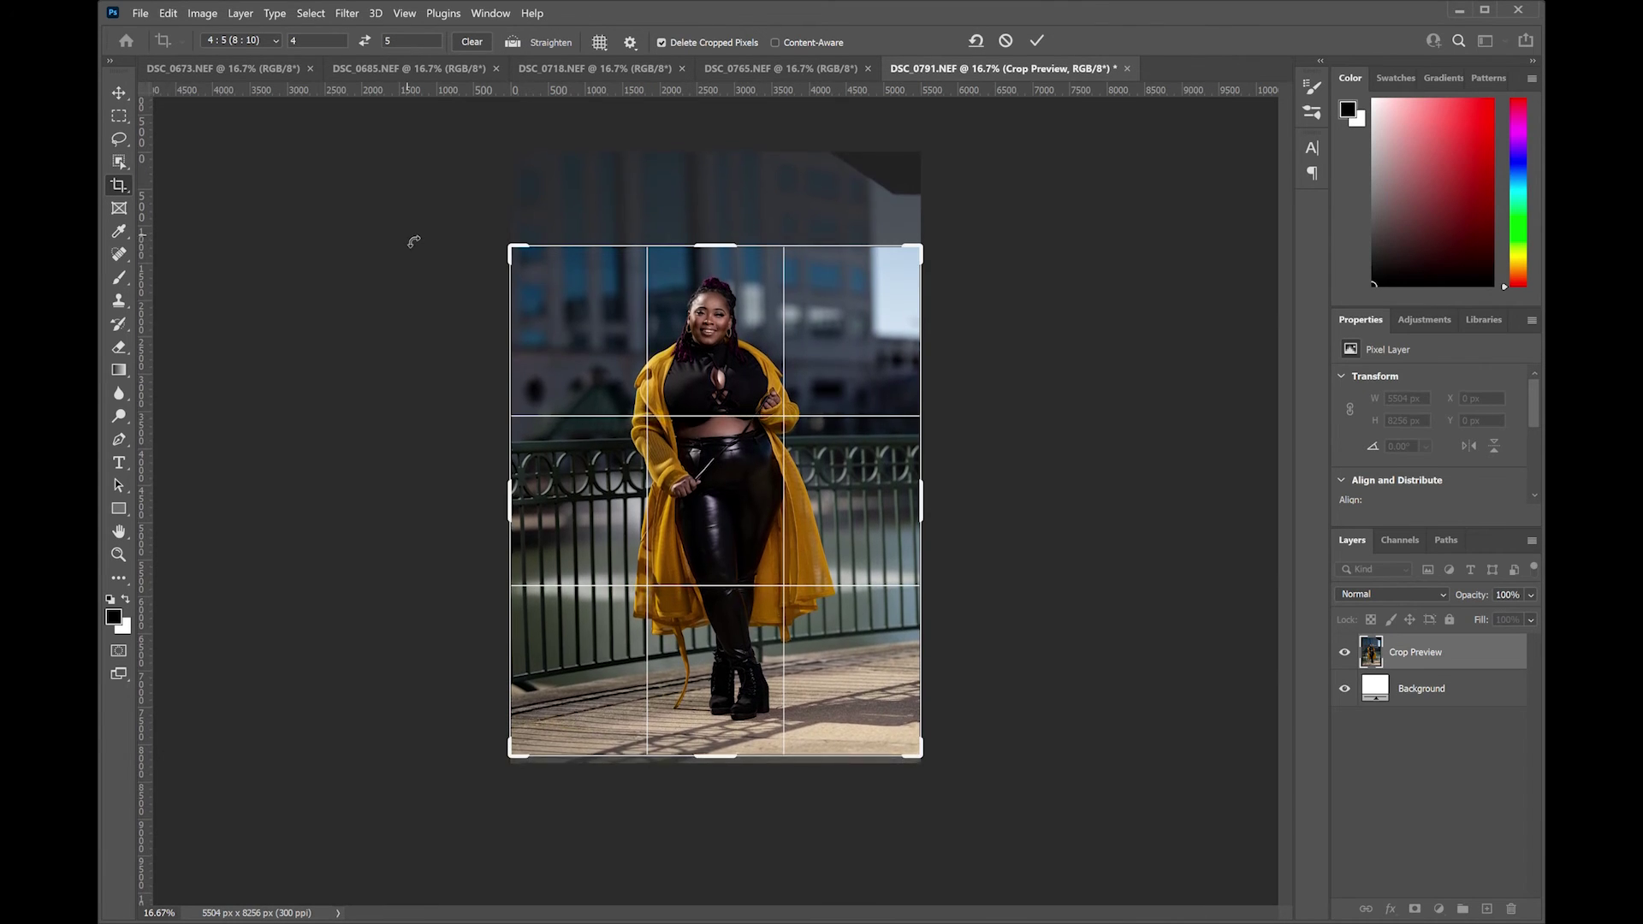
{"action": "key", "text": "Return"}
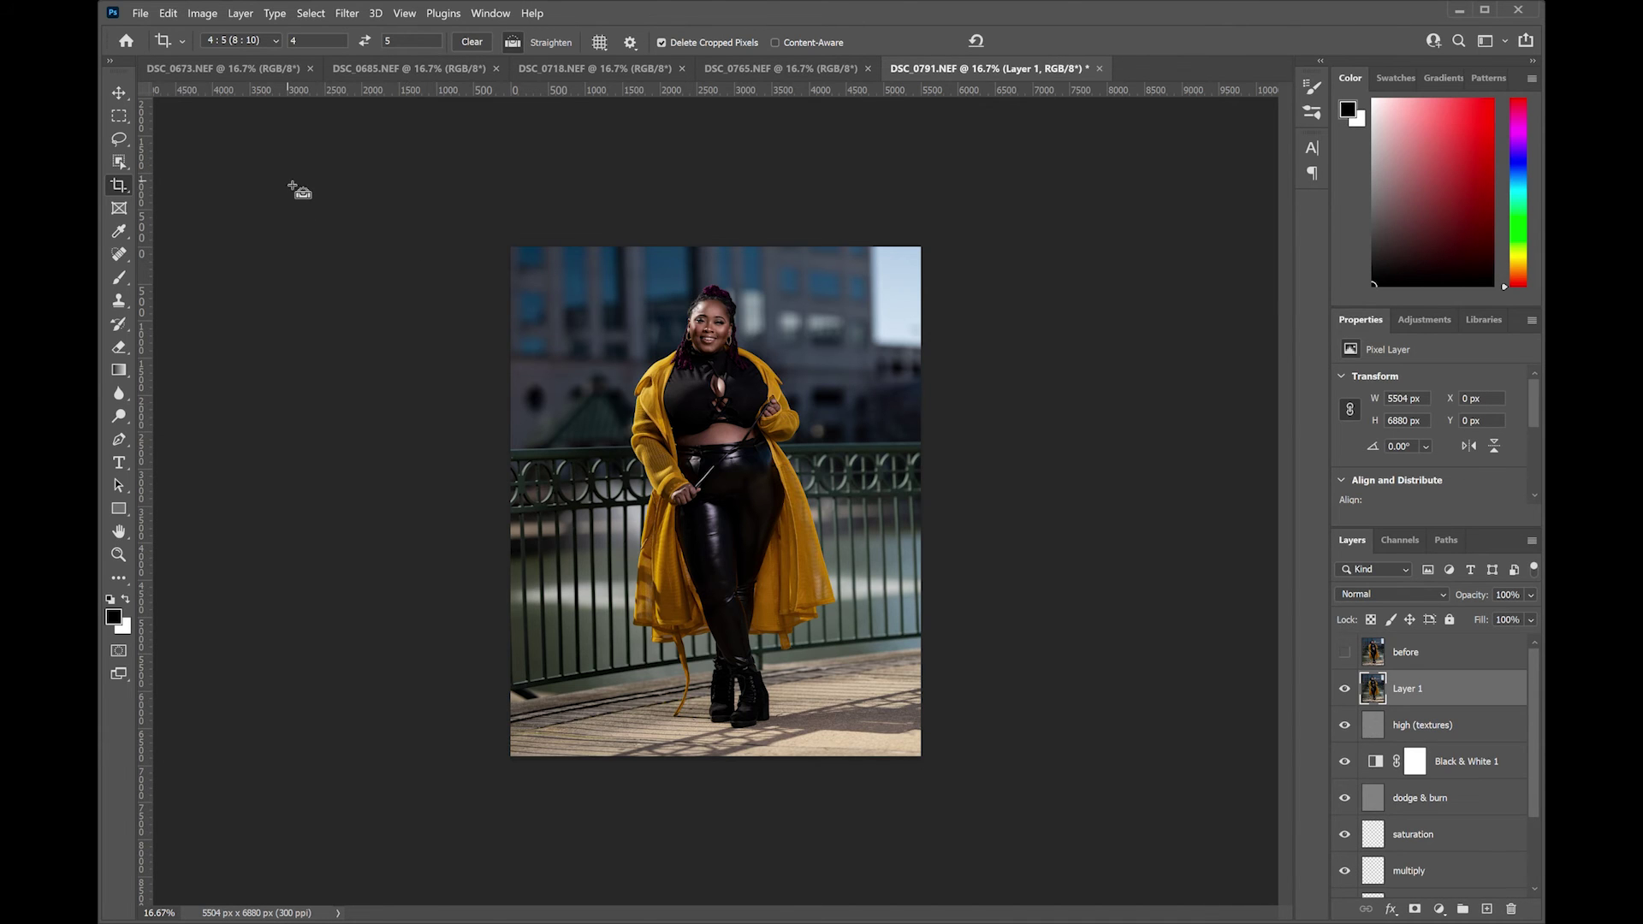
{"action": "key", "text": "ctrl+plus"}
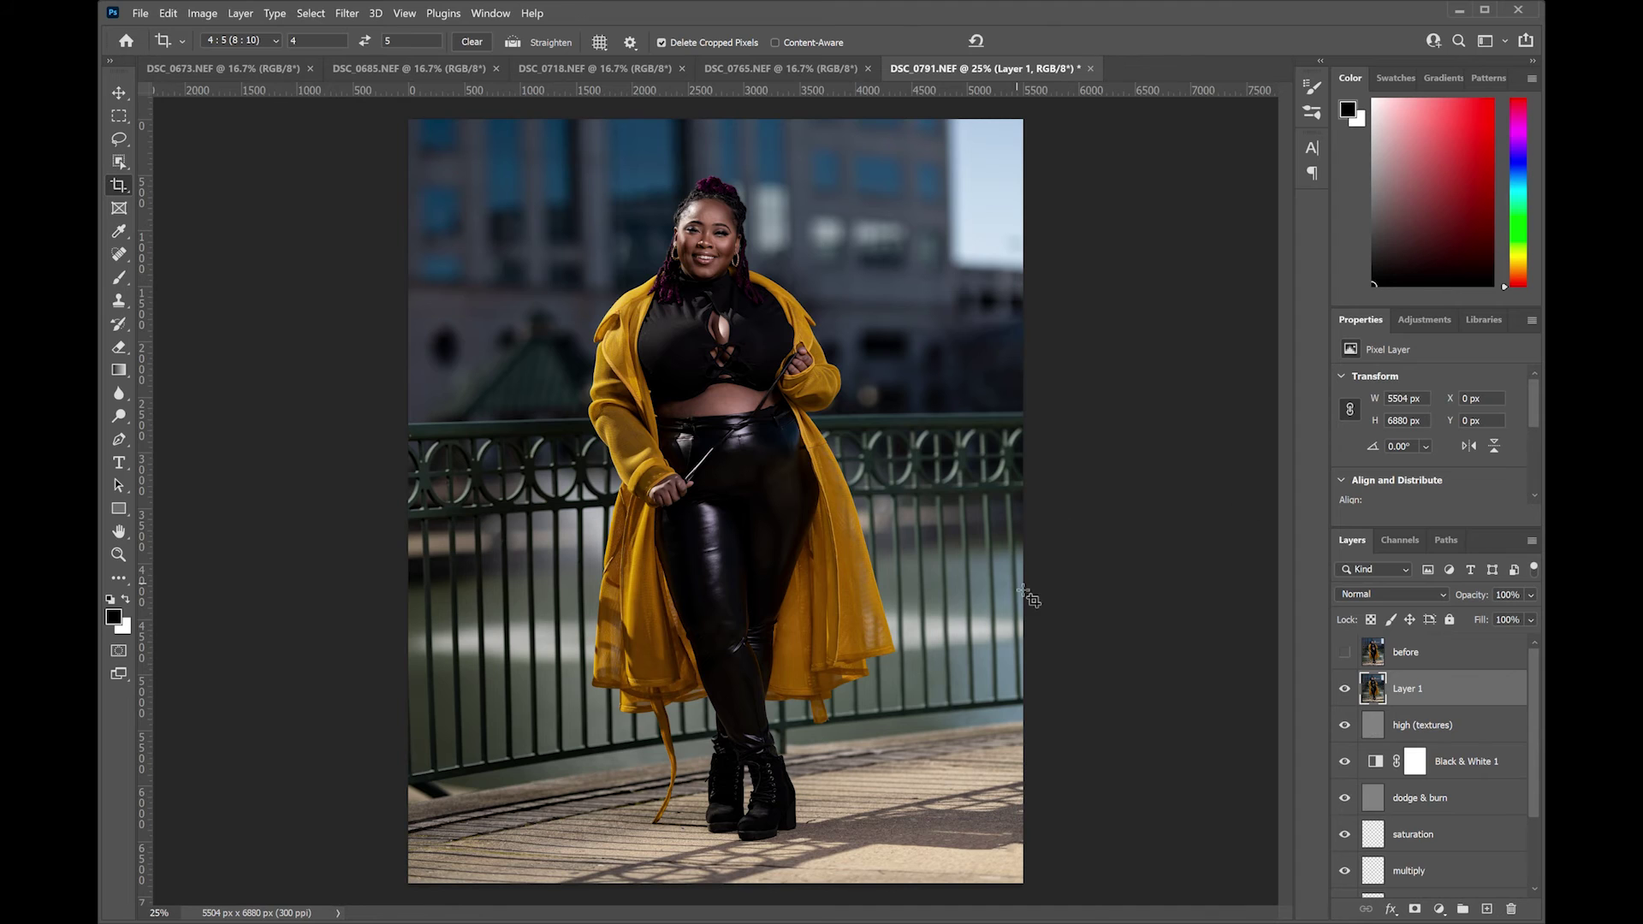
{"action": "left_click", "coordinate": [1346, 654]}
{"action": "left_click", "coordinate": [1346, 654]}
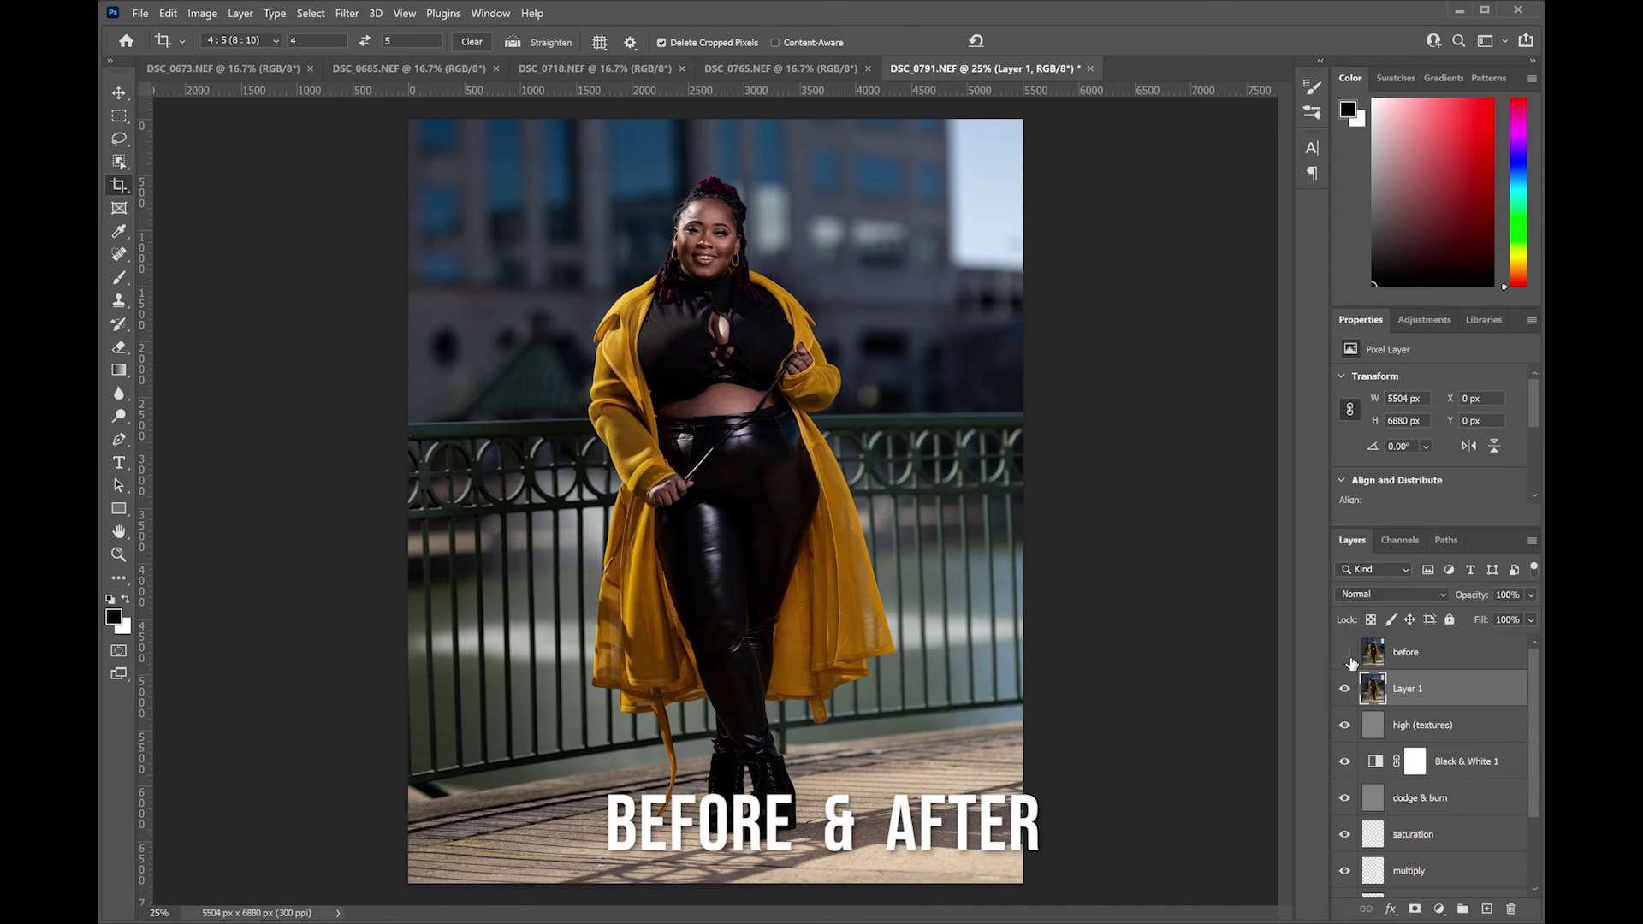
{"action": "left_click", "coordinate": [1345, 654]}
{"action": "left_click", "coordinate": [1345, 654]}
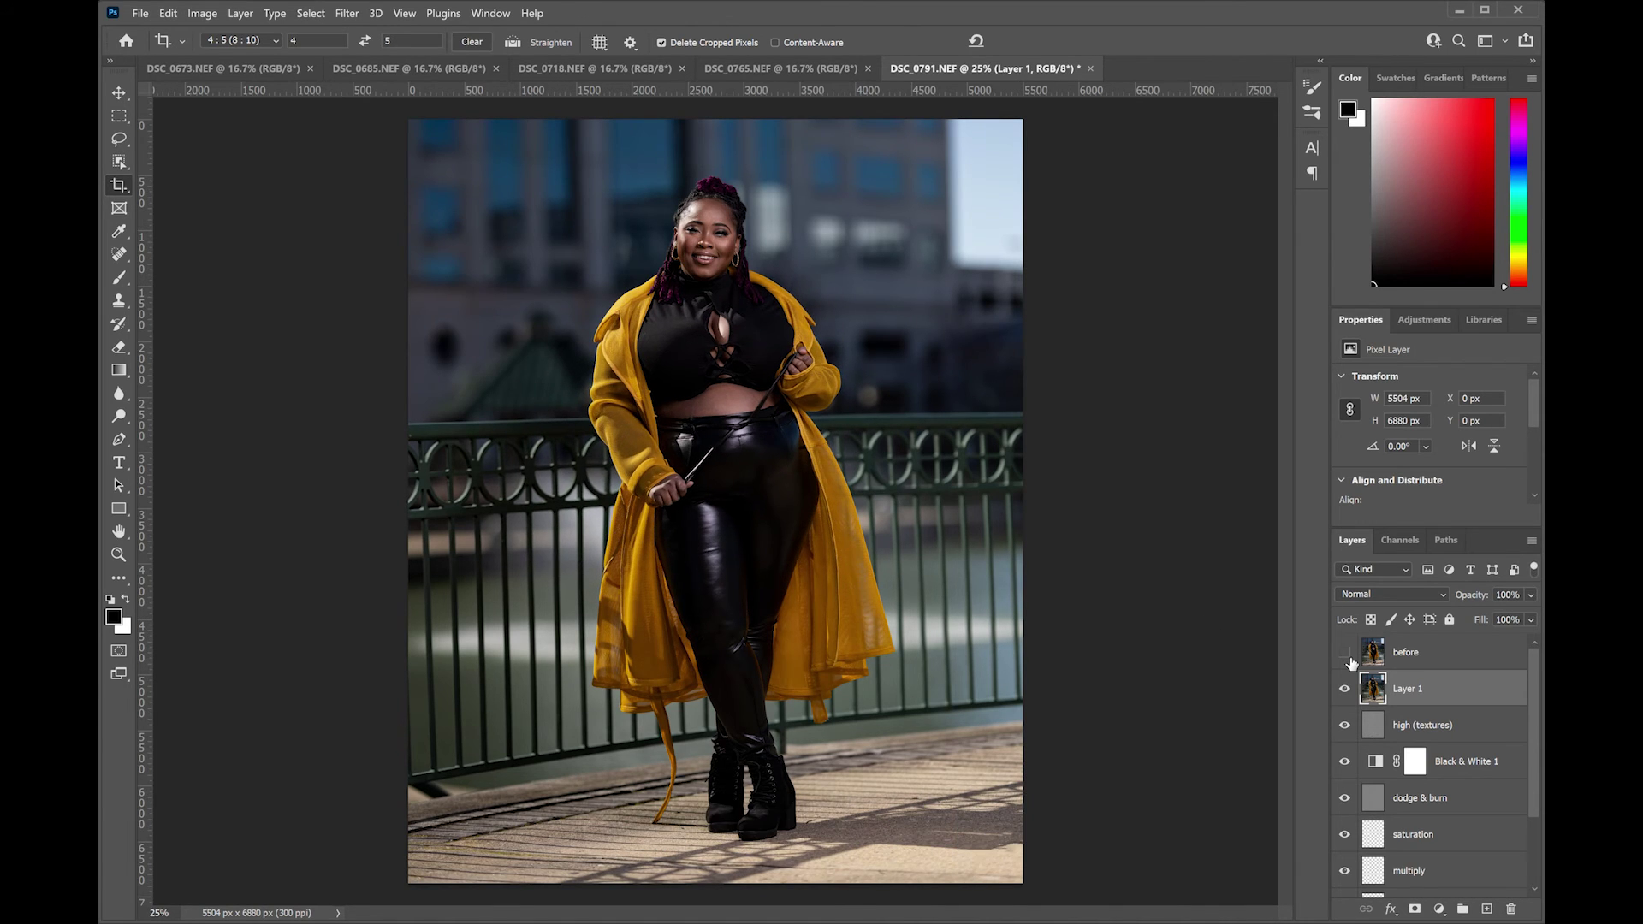
{"action": "left_click", "coordinate": [1346, 654]}
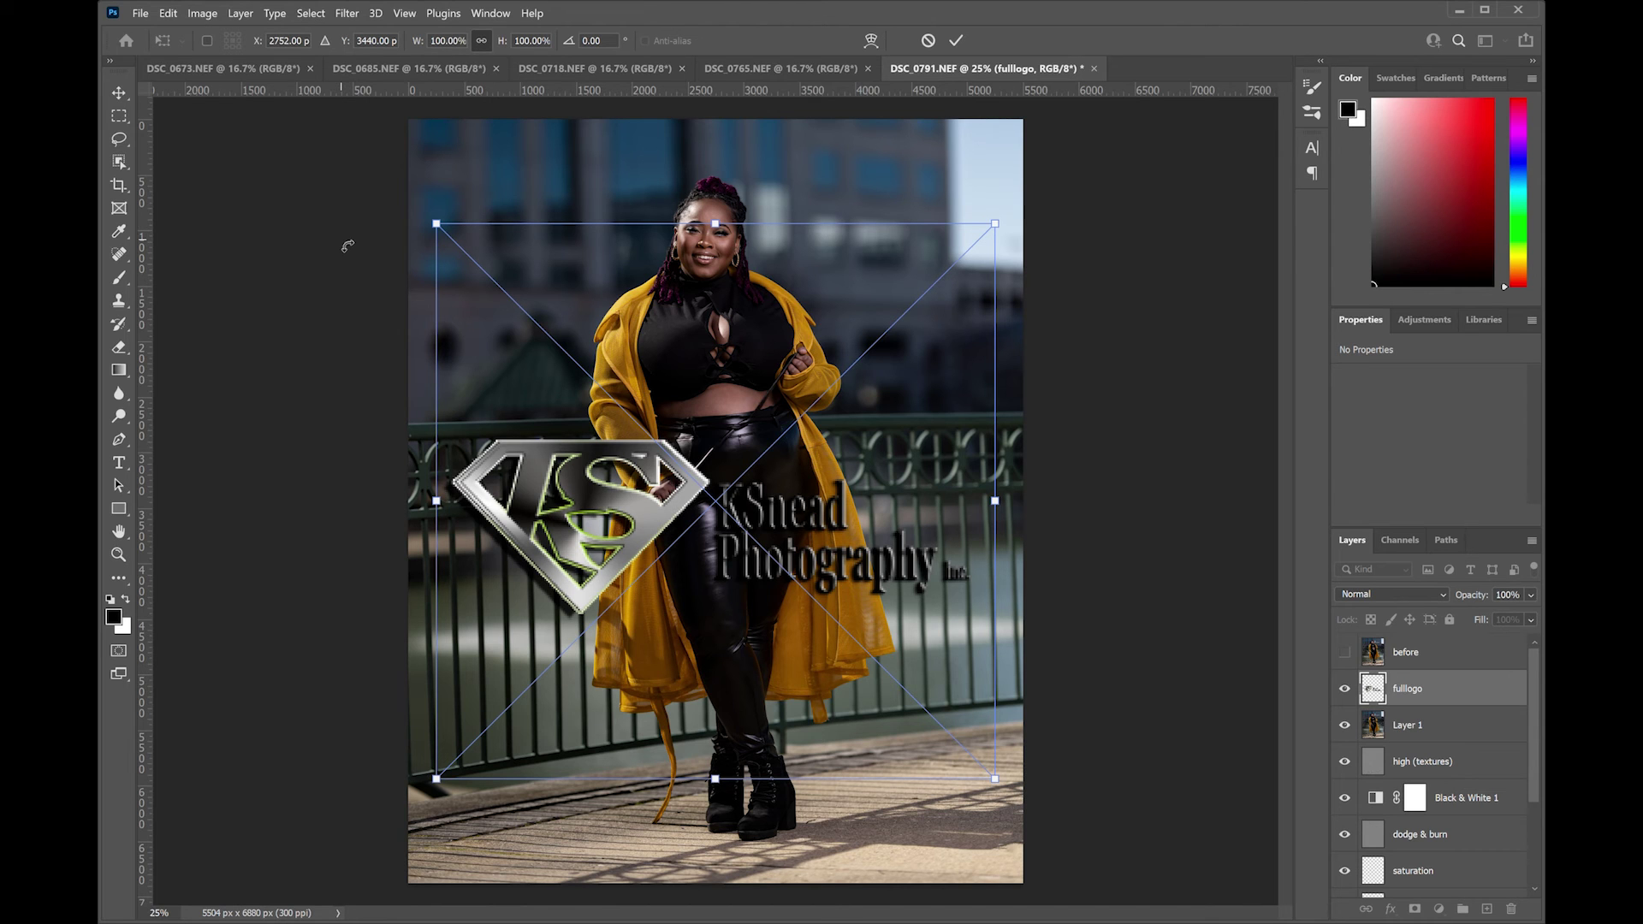
Shrink the fulllogo watermark to about 3.68% and place it beside the woman above the railing
{"action": "mouse_move", "coordinate": [436, 779]}
{"action": "left_mouse_down"}
{"action": "mouse_move", "coordinate": [949, 268]}
{"action": "mouse_move", "coordinate": [869, 334]}
{"action": "mouse_move", "coordinate": [914, 364]}
{"action": "left_mouse_up"}
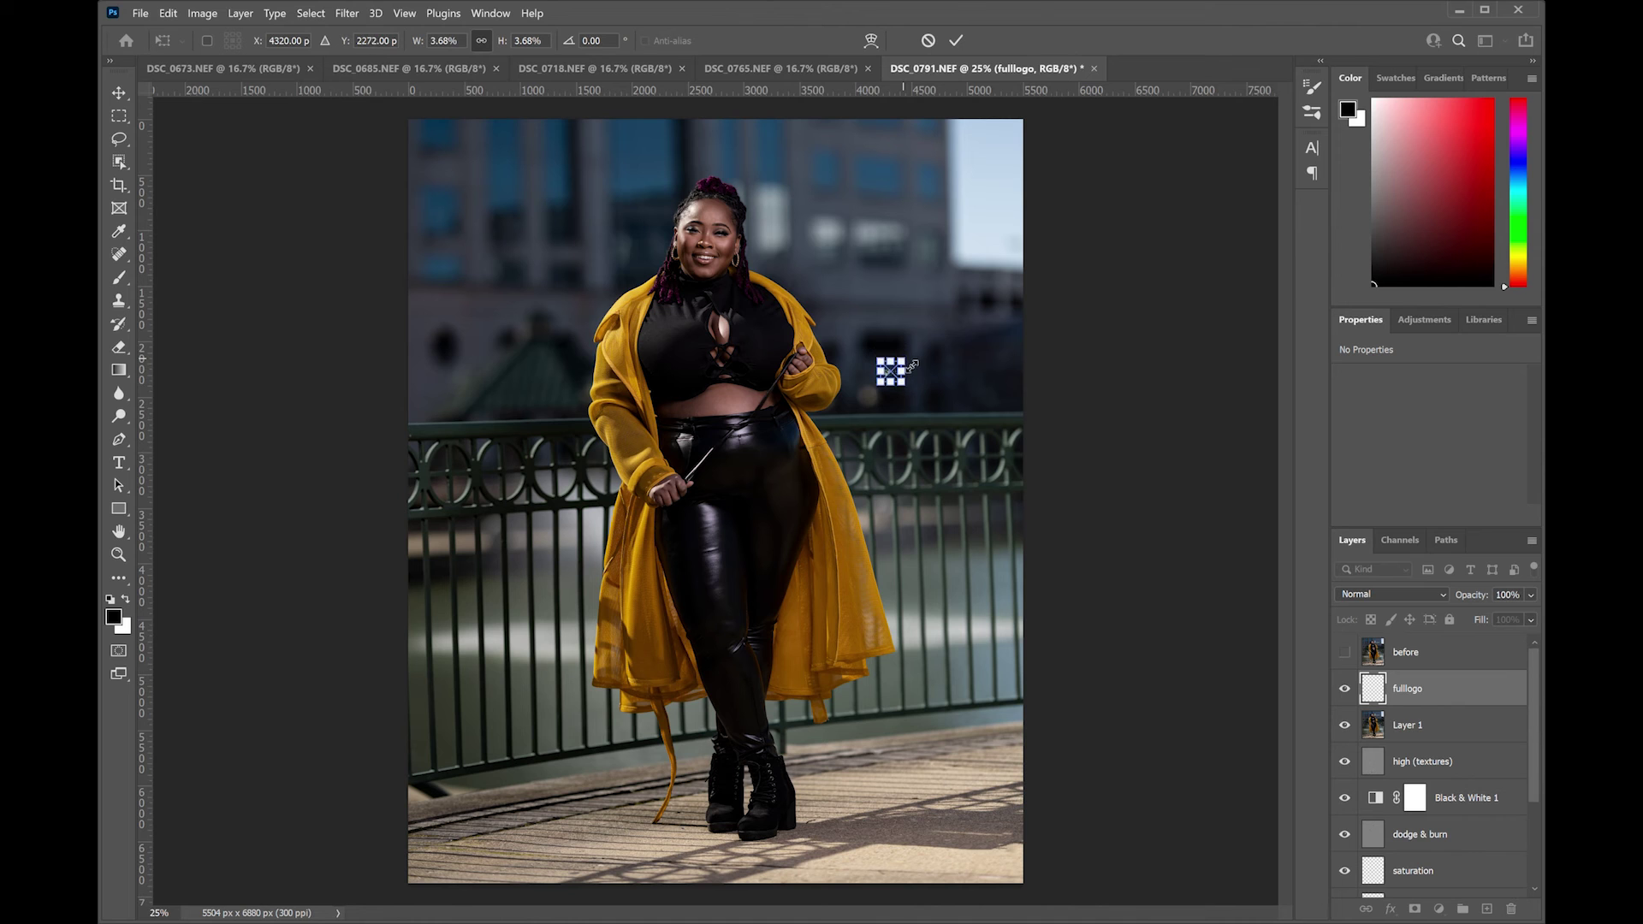
{"action": "left_click_drag", "start_coordinate": [914, 365], "coordinate": [918, 387]}
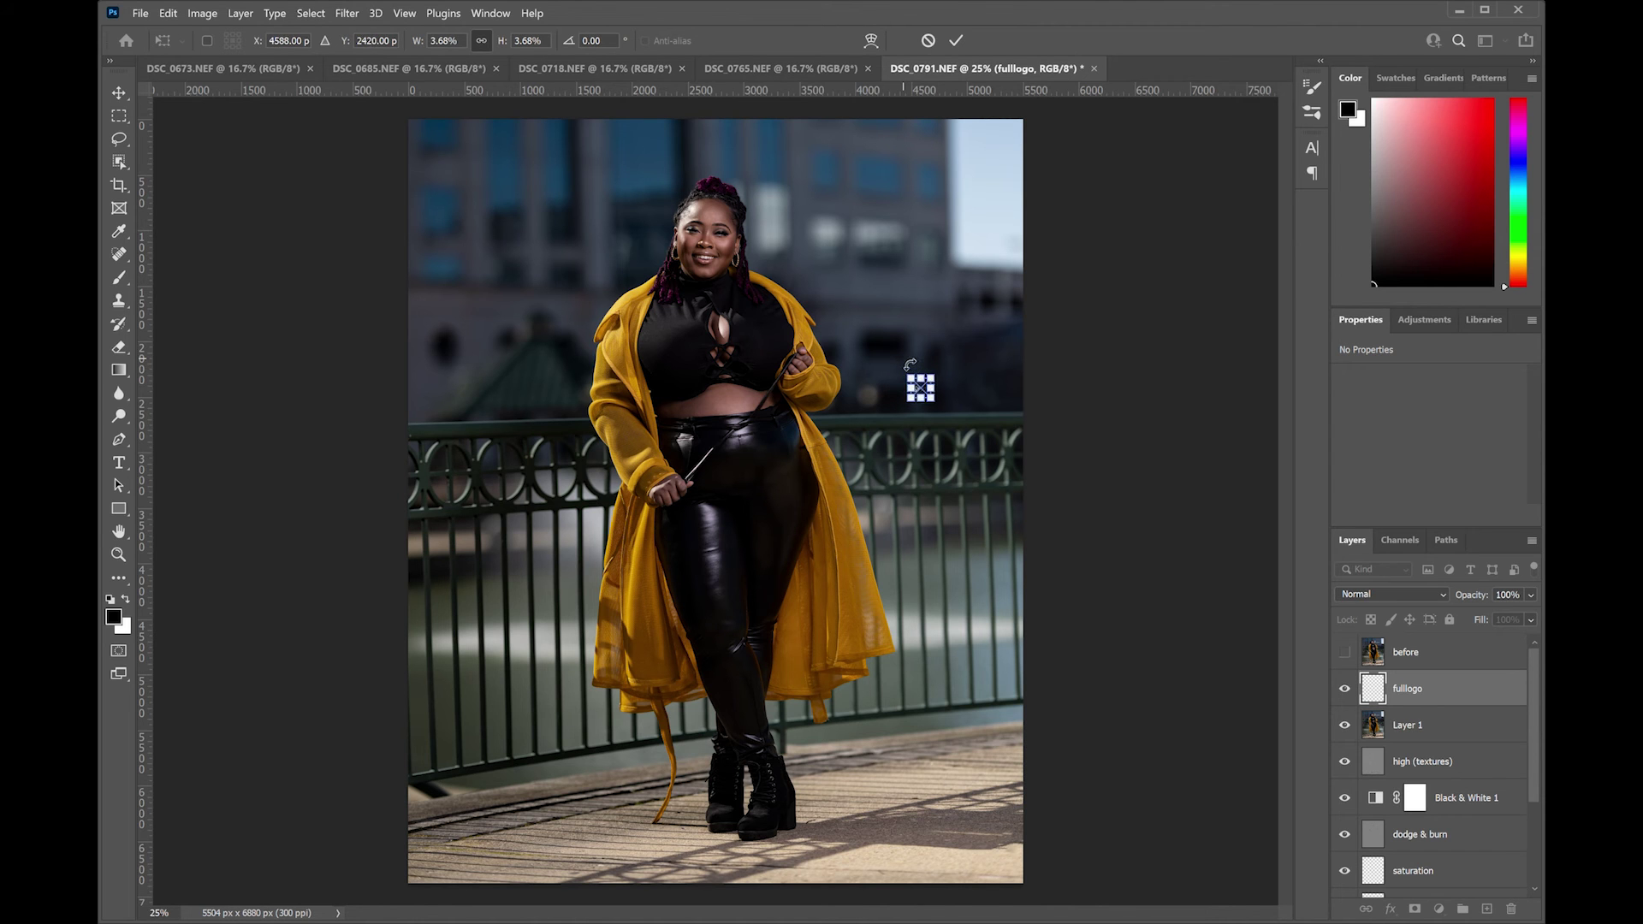
{"action": "key", "text": "Return"}
{"action": "key", "text": "c"}
{"action": "key", "text": "Return"}
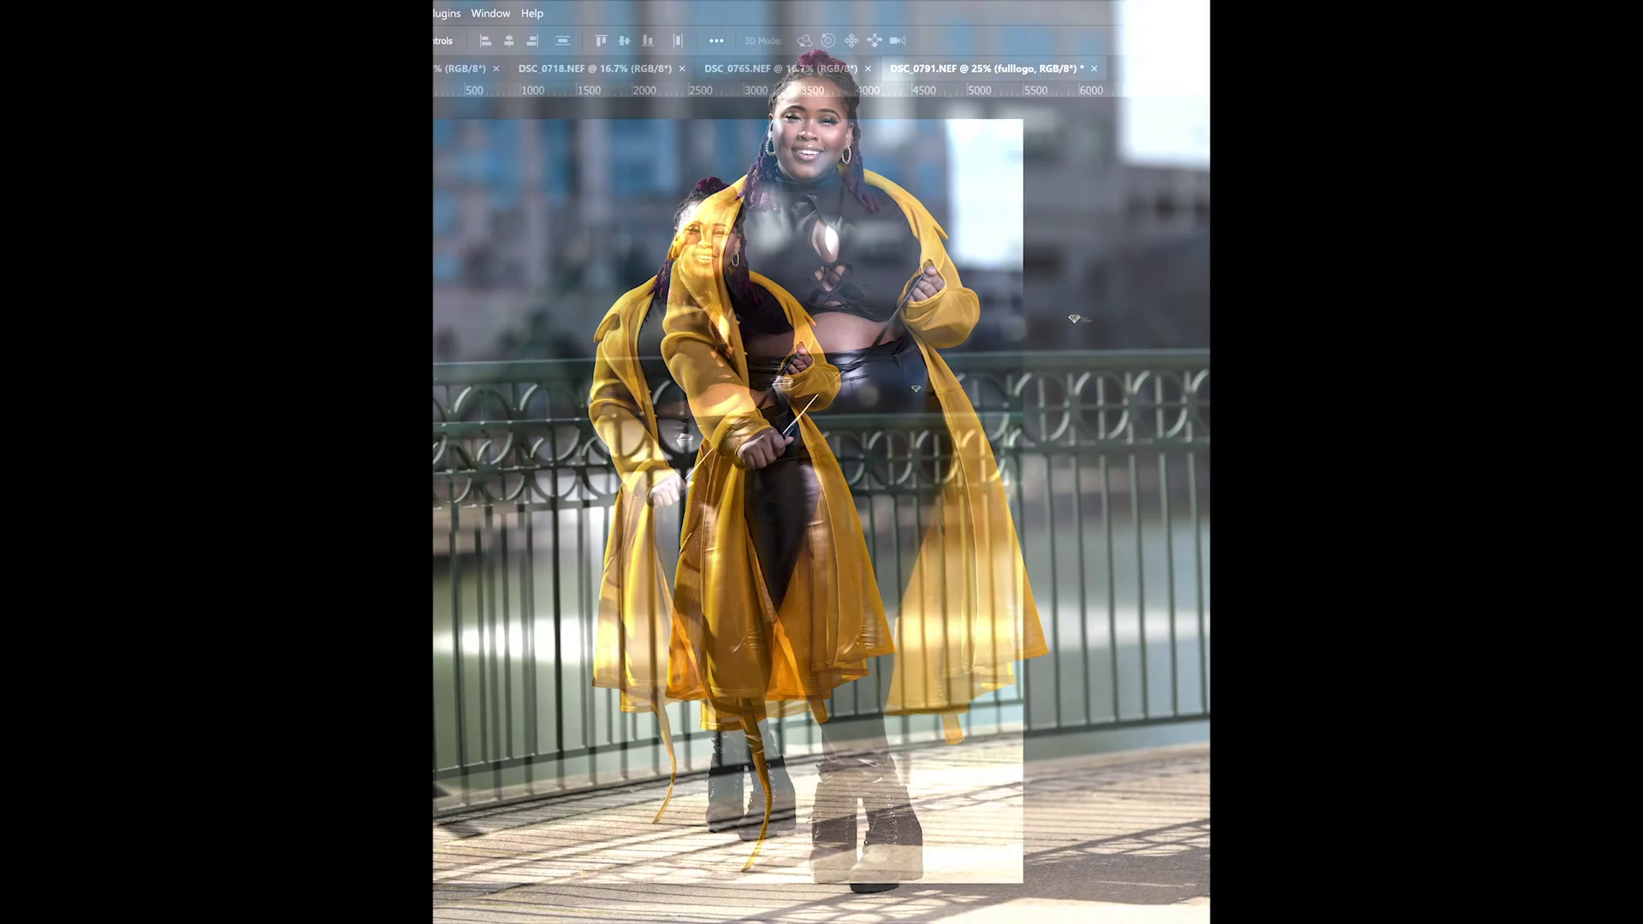